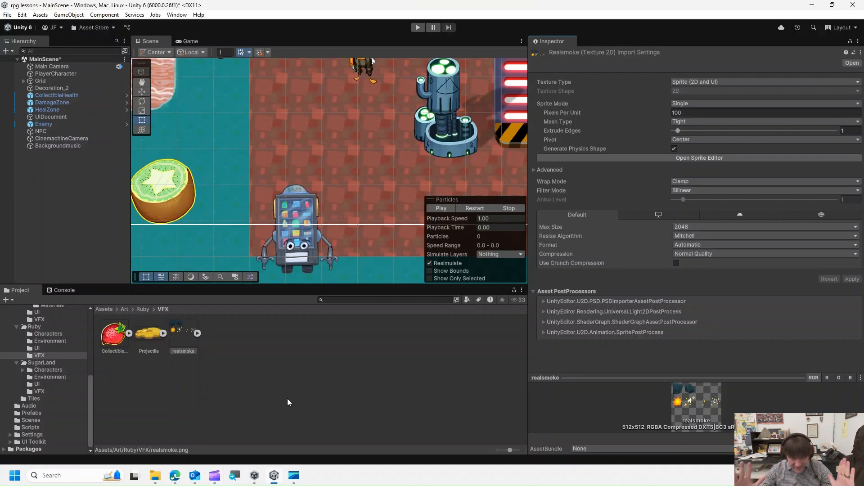
{"action": "scroll", "coordinate": [377, 193], "scroll_direction": "down", "scroll_amount": 4}
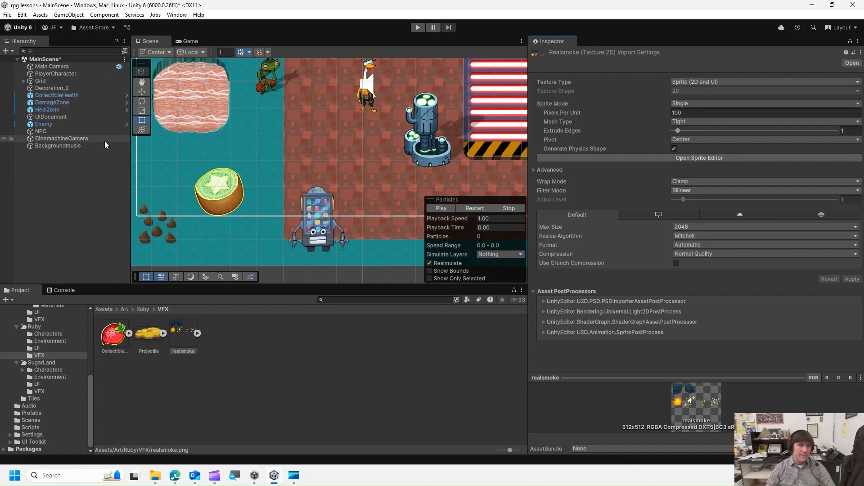
{"action": "scroll", "coordinate": [388, 133], "scroll_direction": "down", "scroll_amount": 1}
{"action": "middle_click_drag", "start_coordinate": [388, 133], "coordinate": [373, 184]}
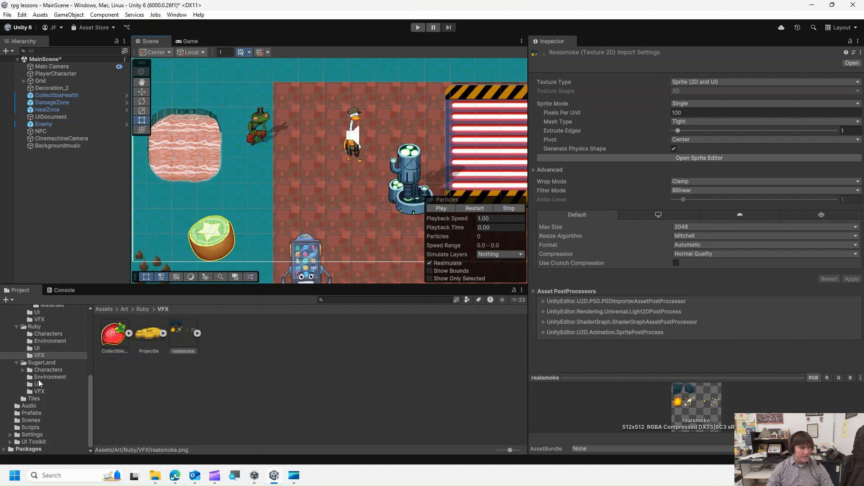
- Browse the VFX folders of the Ducko, SugarLand and Ruby art sets and select the ParticlesSprietAtlas texture in Ducko's VFX folder
{"action": "scroll", "coordinate": [53, 339], "scroll_direction": "up", "scroll_amount": 3}
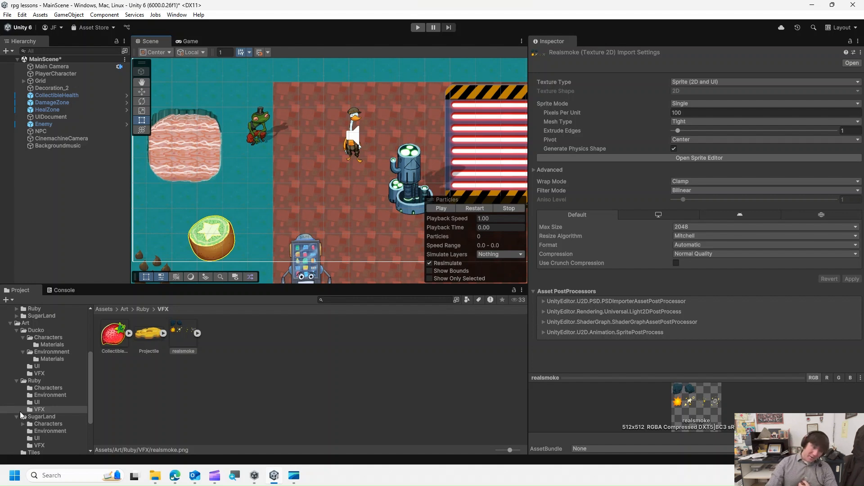
{"action": "left_click", "coordinate": [37, 374]}
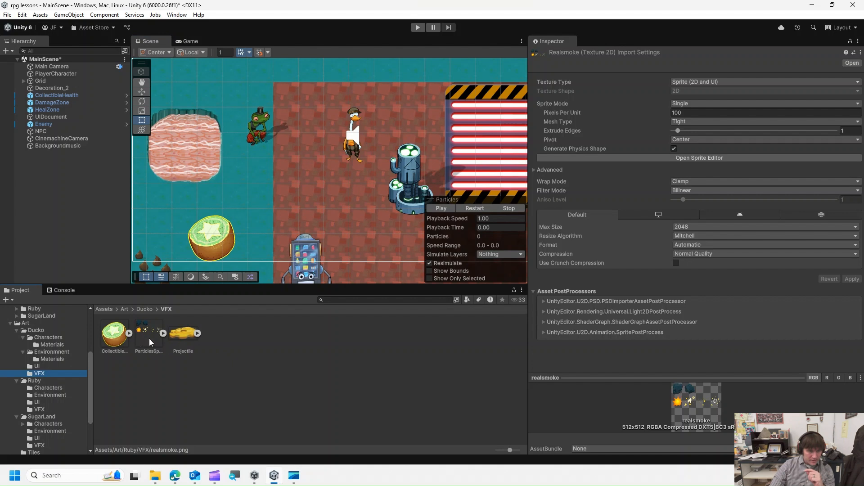
{"action": "left_click", "coordinate": [45, 444]}
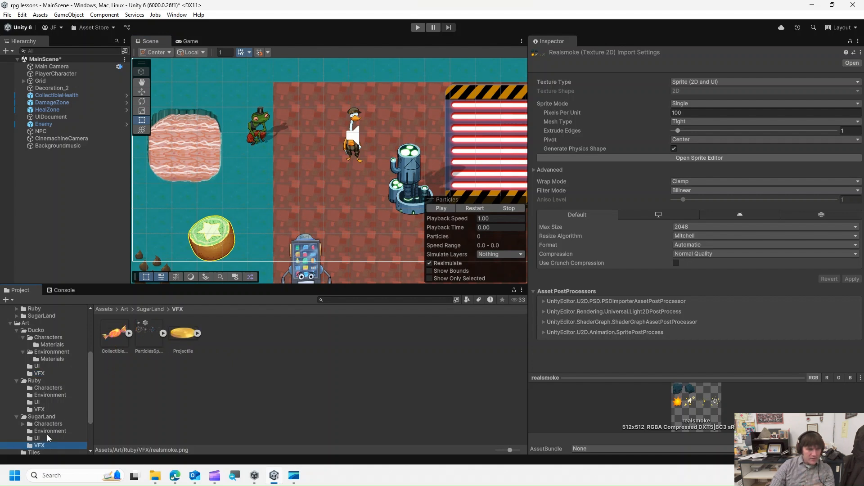
{"action": "left_click", "coordinate": [39, 410]}
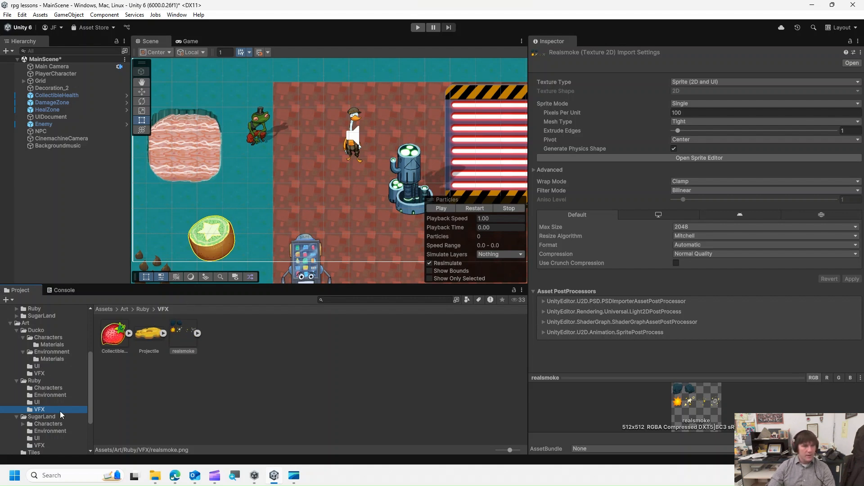
{"action": "left_click", "coordinate": [43, 373]}
{"action": "left_click", "coordinate": [147, 337]}
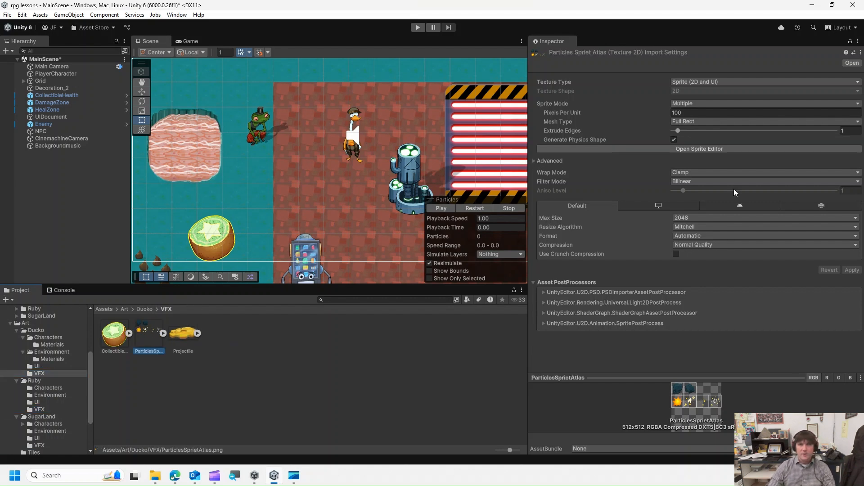
- Set the atlas's Sprite Mode to Single and expand the atlas asset in the project browser
{"action": "left_click", "coordinate": [695, 102]}
{"action": "left_click", "coordinate": [694, 111]}
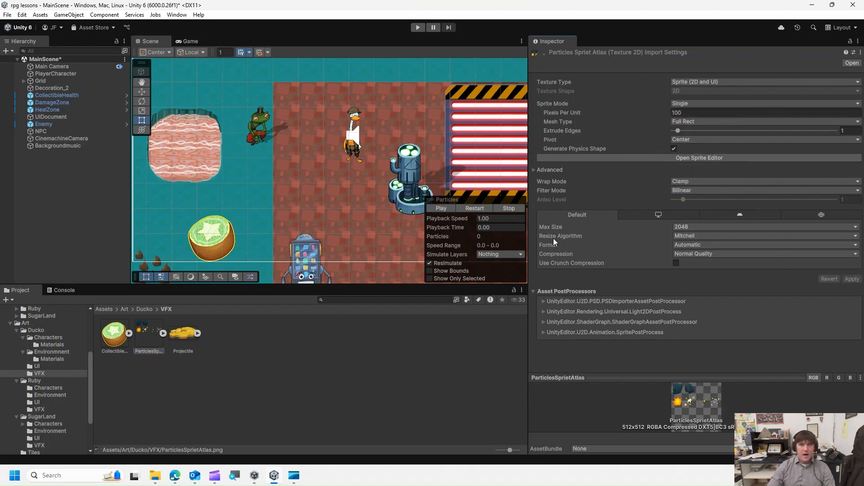
{"action": "left_click", "coordinate": [147, 333]}
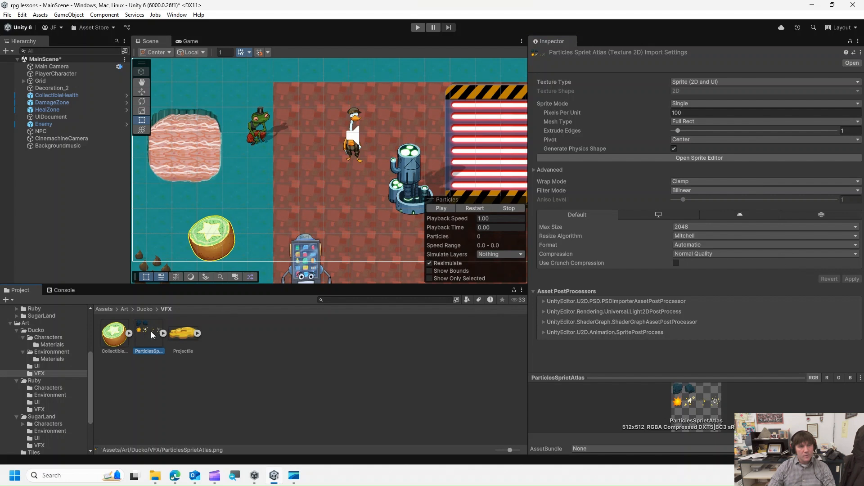
{"action": "left_click", "coordinate": [163, 333]}
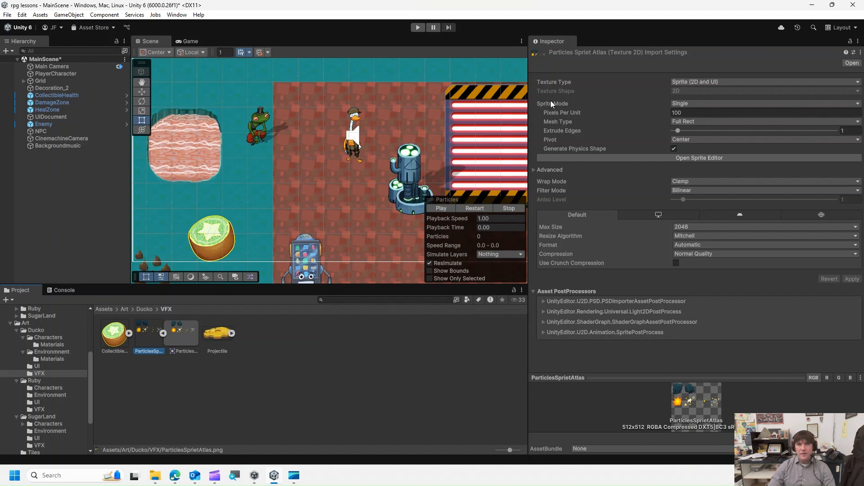
- Set the atlas's Sprite Mode to Multiple, keep Mesh Type at Full Rect, and apply the import settings
{"action": "left_click", "coordinate": [686, 103]}
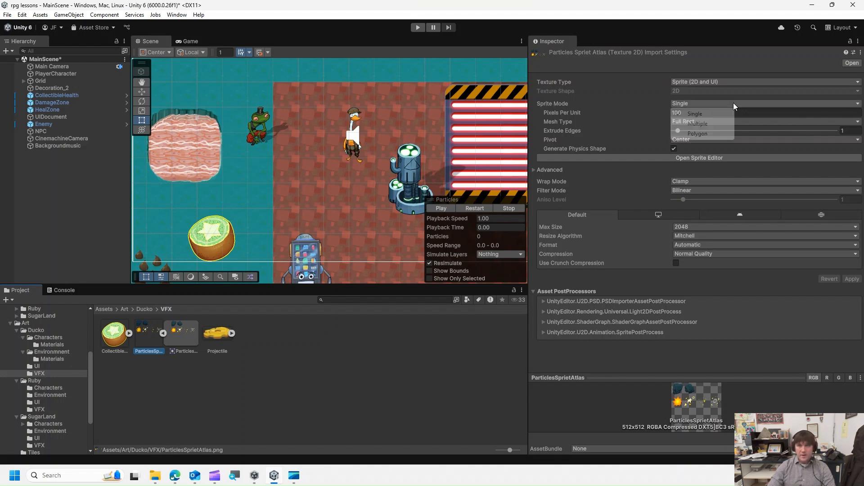
{"action": "left_click", "coordinate": [698, 126]}
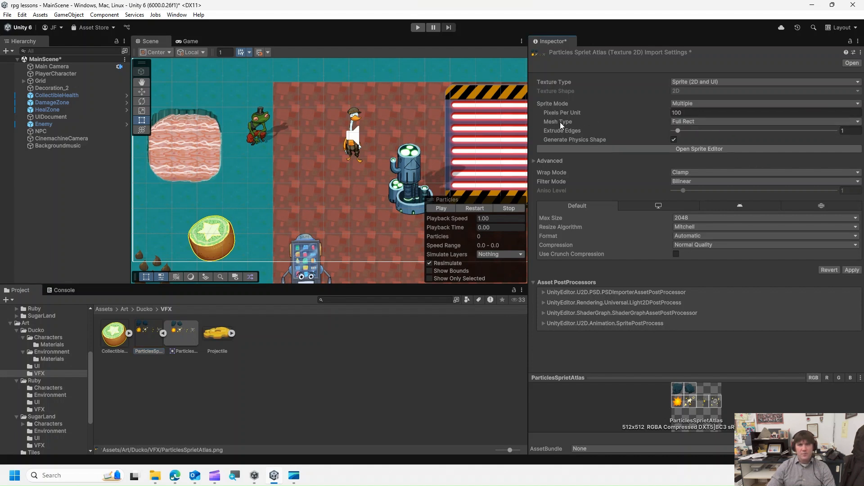
{"action": "left_click", "coordinate": [705, 123]}
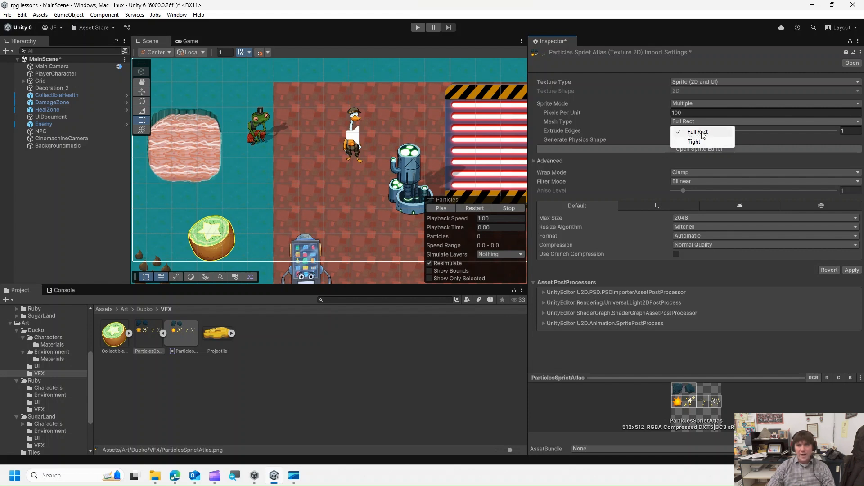
{"action": "left_click", "coordinate": [754, 277]}
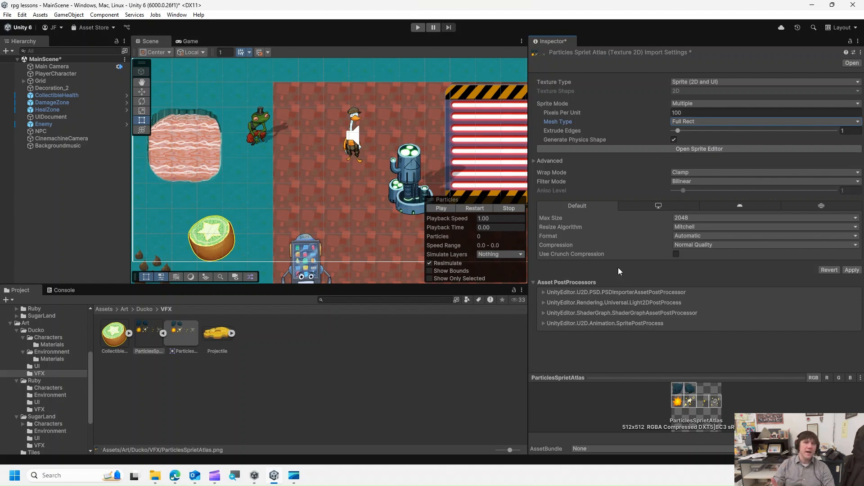
{"action": "left_click", "coordinate": [851, 270]}
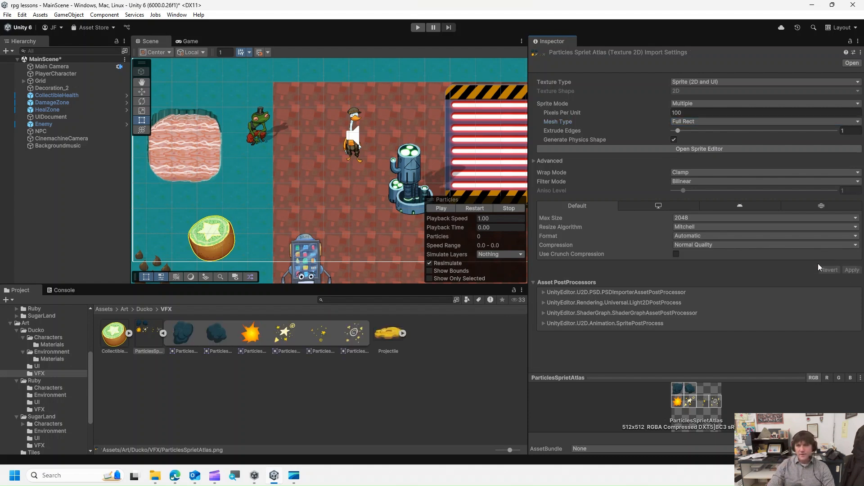
- Open the Sprite Editor and slice the atlas with Grid By Cell Count into 4 columns and 4 rows
{"action": "left_click", "coordinate": [683, 149]}
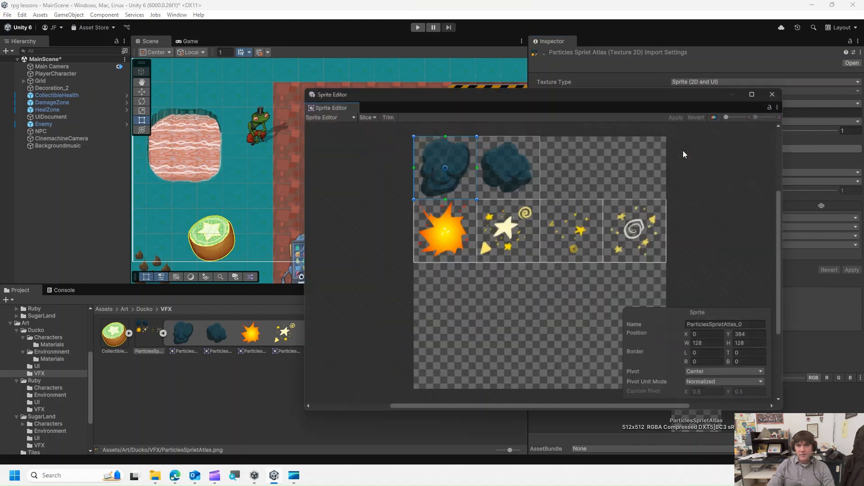
{"action": "left_click", "coordinate": [371, 115]}
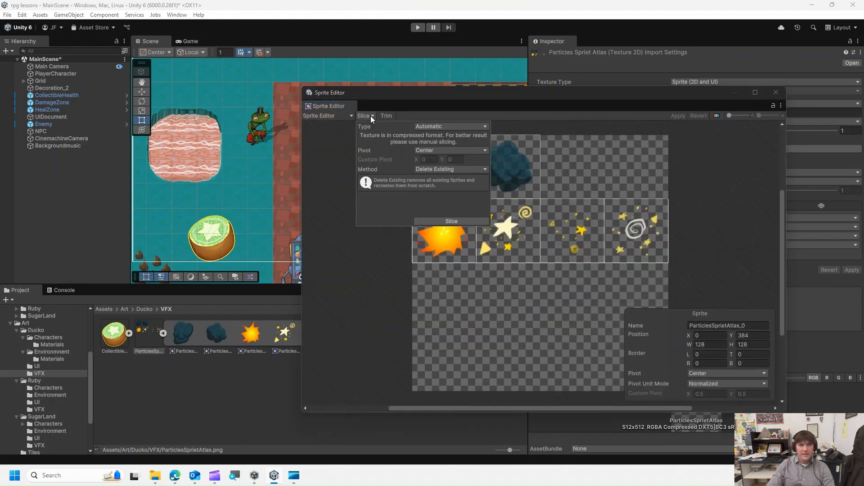
{"action": "left_click", "coordinate": [422, 128]}
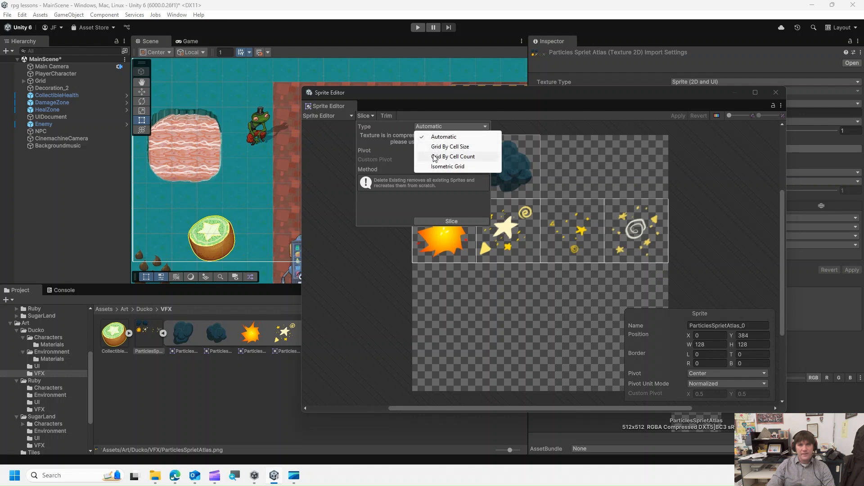
{"action": "left_click", "coordinate": [435, 157]}
{"action": "left_click", "coordinate": [430, 137]}
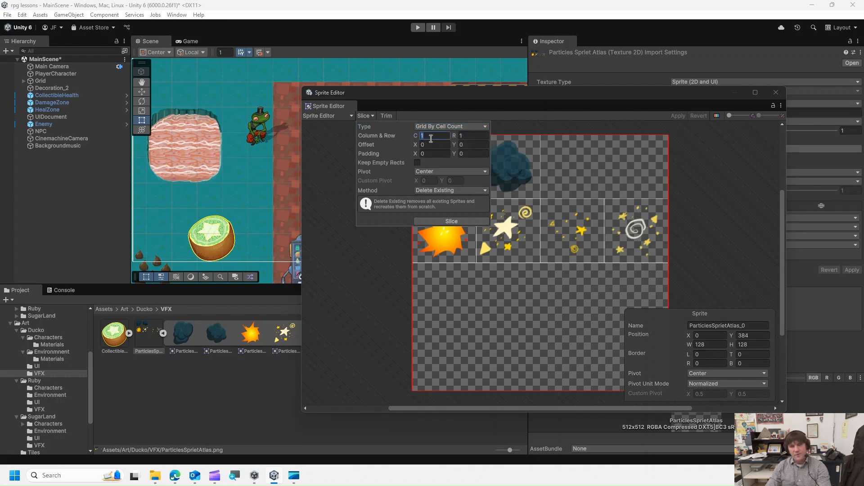
{"action": "type", "text": "4"}
{"action": "key", "text": "Tab"}
{"action": "type", "text": "4"}
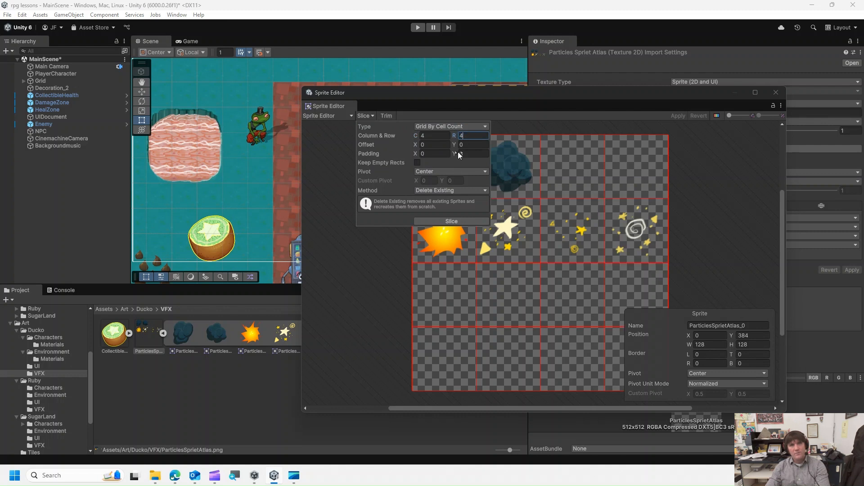
{"action": "left_click", "coordinate": [452, 217]}
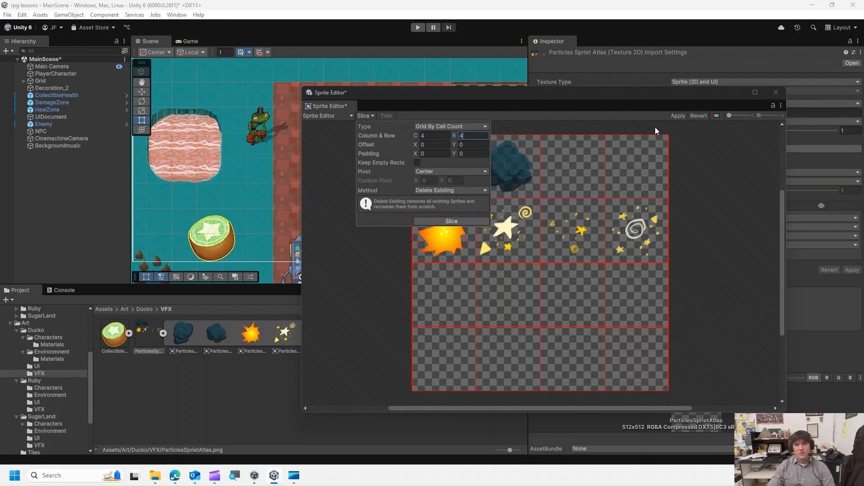
- Apply the slicing and close the Sprite Editor
{"action": "left_click", "coordinate": [677, 115]}
{"action": "left_click", "coordinate": [776, 92]}
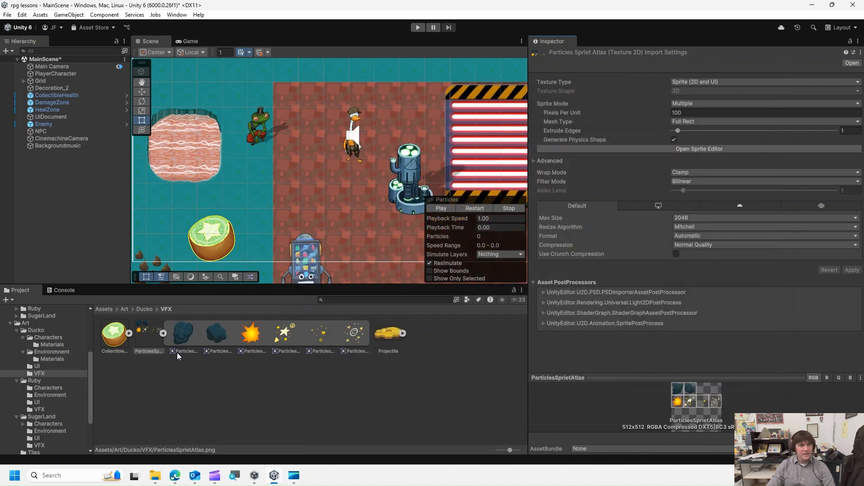
{"action": "left_click", "coordinate": [163, 335]}
{"action": "left_click", "coordinate": [160, 334]}
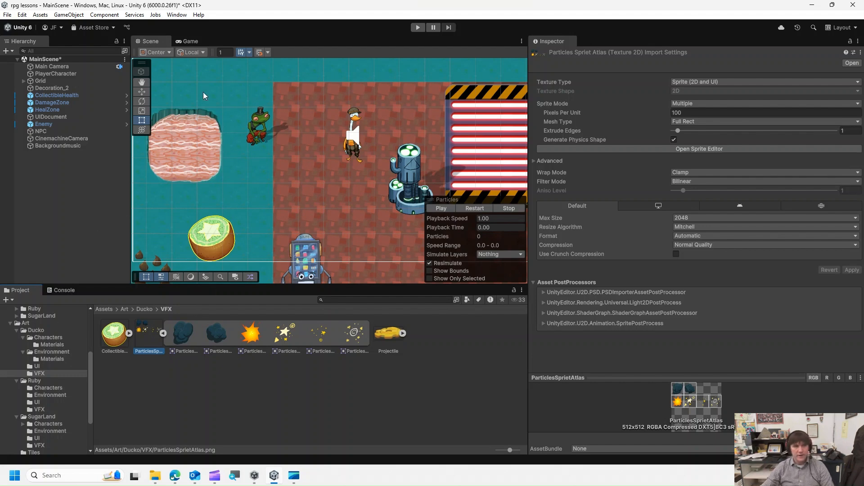
- Create a new Particle System effect in the scene hierarchy
{"action": "right_click", "coordinate": [80, 186]}
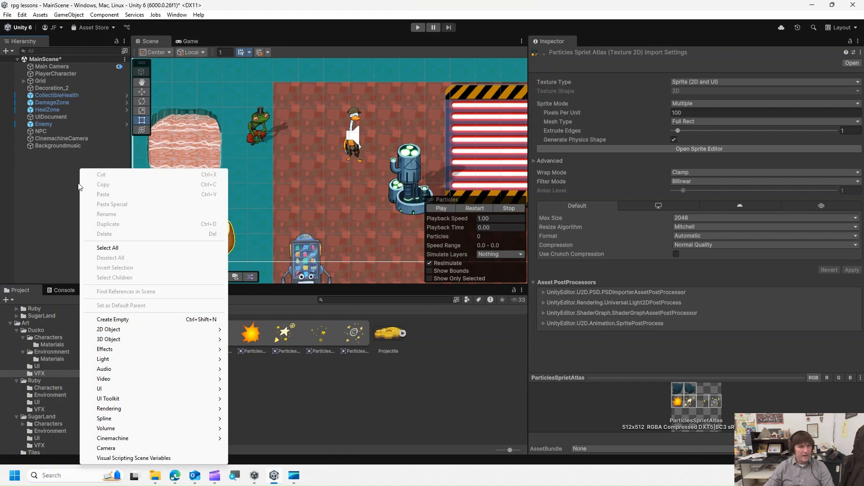
{"action": "mouse_move", "coordinate": [131, 350]}
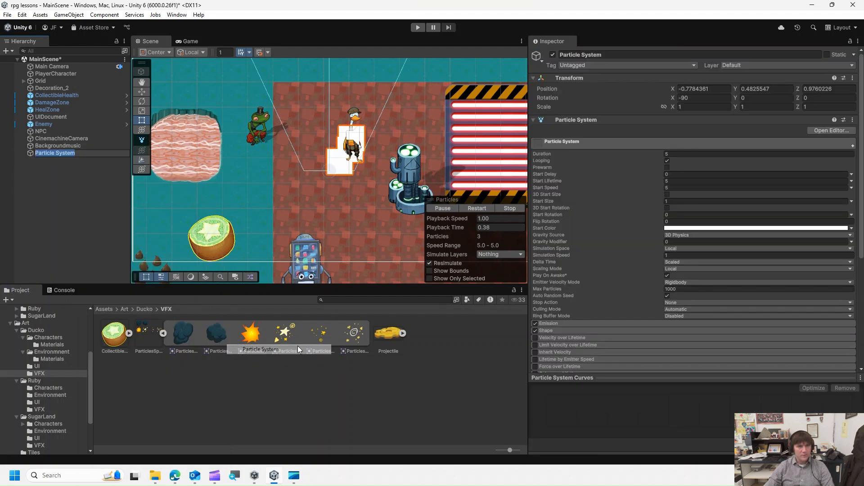
{"action": "left_click", "coordinate": [299, 350]}
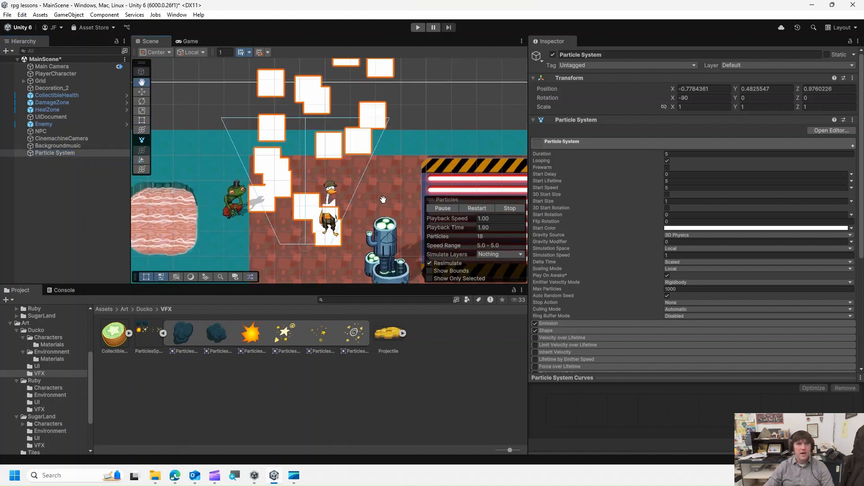
- Enable the Texture Sheet Animation module on the particle system
{"action": "middle_click_drag", "start_coordinate": [383, 200], "coordinate": [395, 182]}
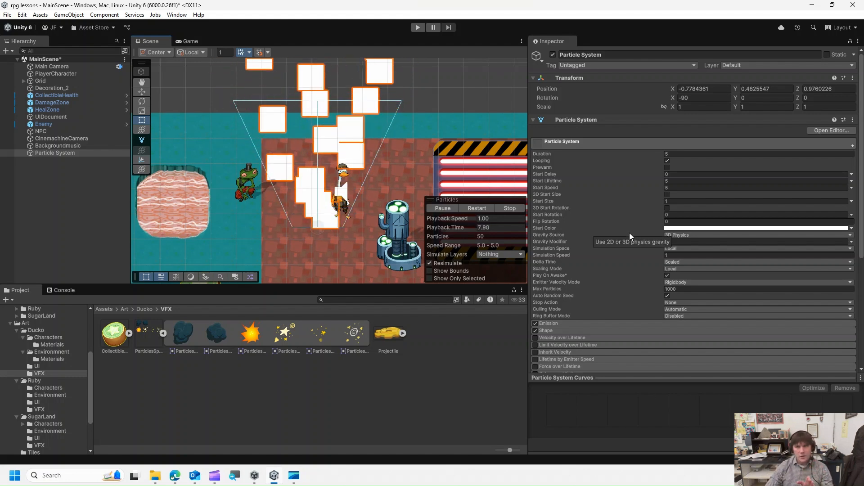
{"action": "scroll", "coordinate": [574, 288], "scroll_direction": "down", "scroll_amount": 3}
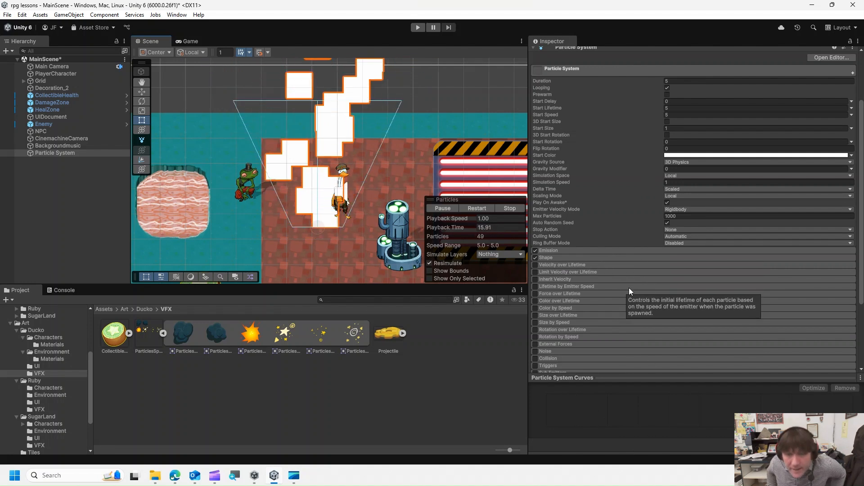
{"action": "scroll", "coordinate": [589, 290], "scroll_direction": "down", "scroll_amount": 3}
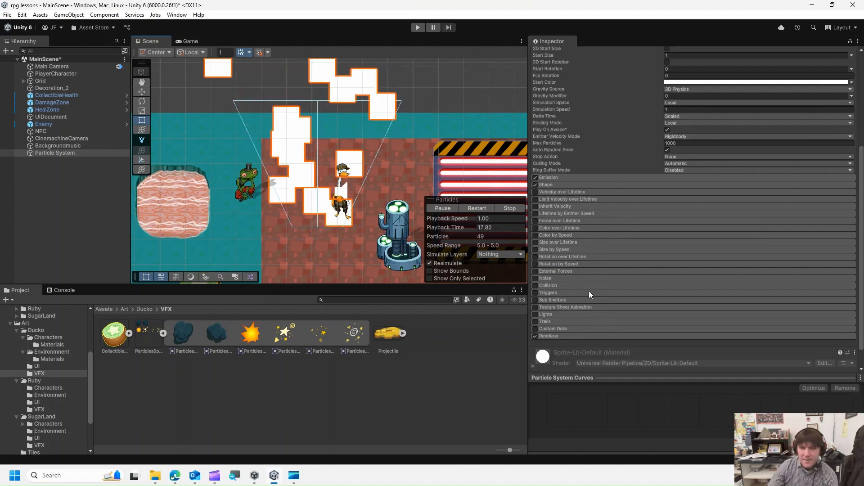
{"action": "left_click", "coordinate": [535, 307]}
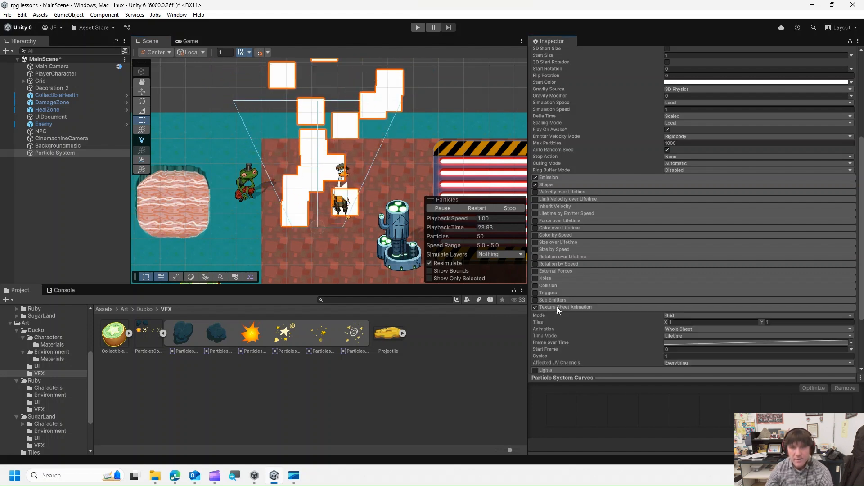
- Set the Texture Sheet Animation mode to Sprites, stop the particle preview, and add a second sprite slot
{"action": "scroll", "coordinate": [562, 305], "scroll_direction": "down", "scroll_amount": 1}
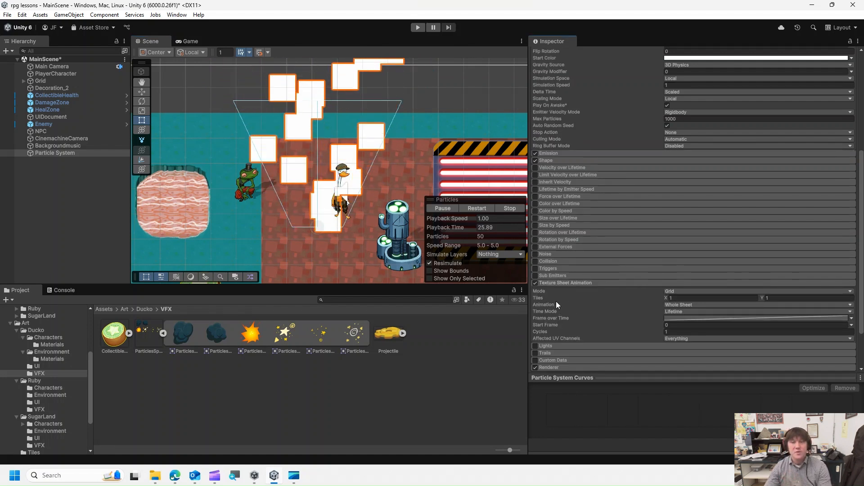
{"action": "left_click", "coordinate": [697, 291]}
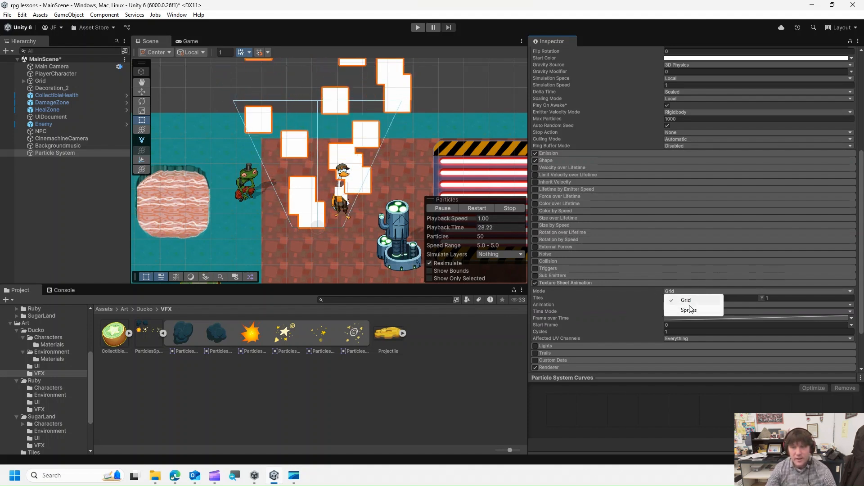
{"action": "left_click", "coordinate": [689, 310]}
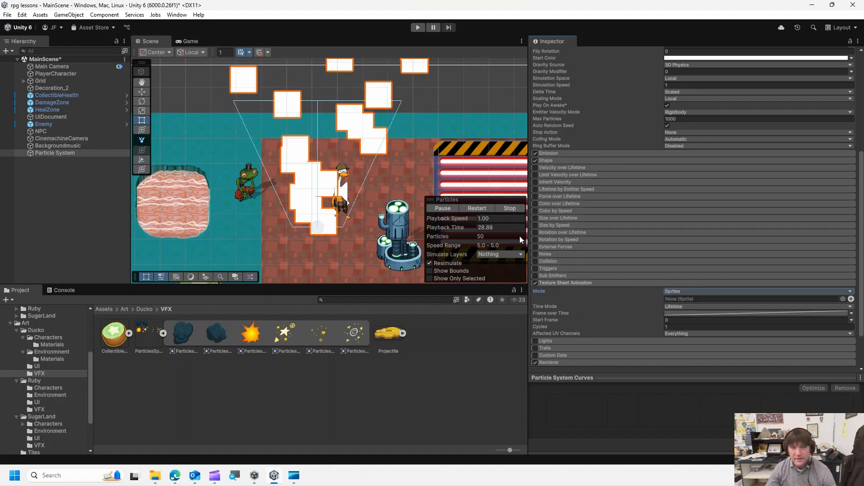
{"action": "left_click", "coordinate": [509, 208]}
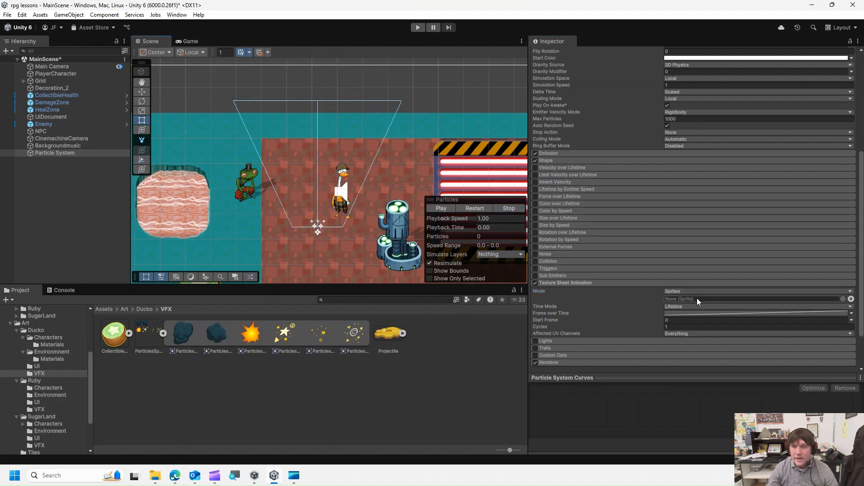
{"action": "left_click", "coordinate": [851, 299]}
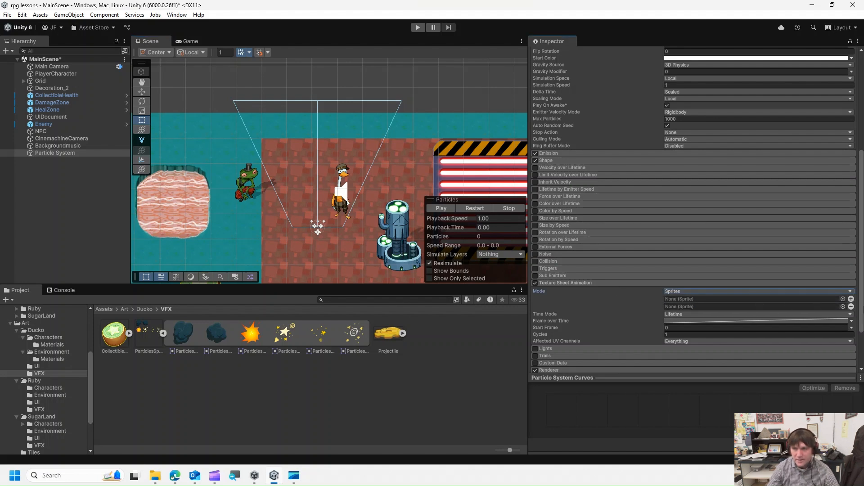
- Assign the first two atlas sprites to the Texture Sheet Animation sprite slots and preview the effect
{"action": "left_click_drag", "start_coordinate": [186, 341], "coordinate": [735, 299]}
{"action": "left_click_drag", "start_coordinate": [217, 334], "coordinate": [738, 307]}
{"action": "left_click", "coordinate": [843, 306]}
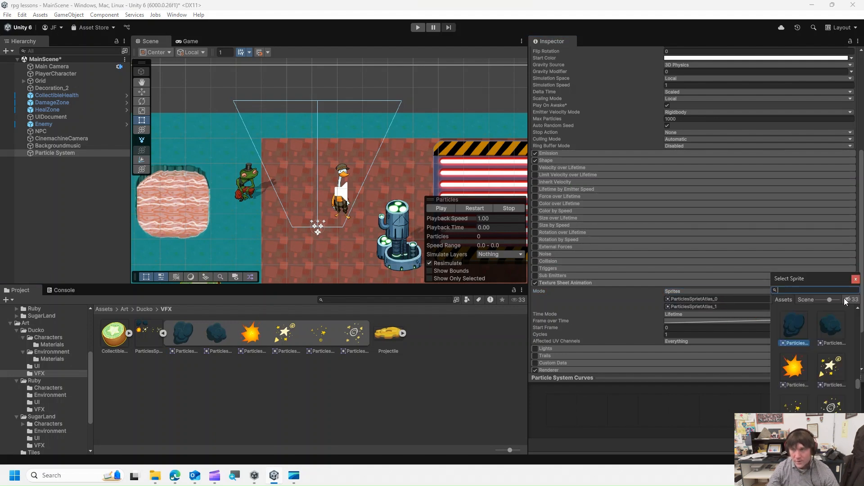
{"action": "left_click", "coordinate": [857, 279]}
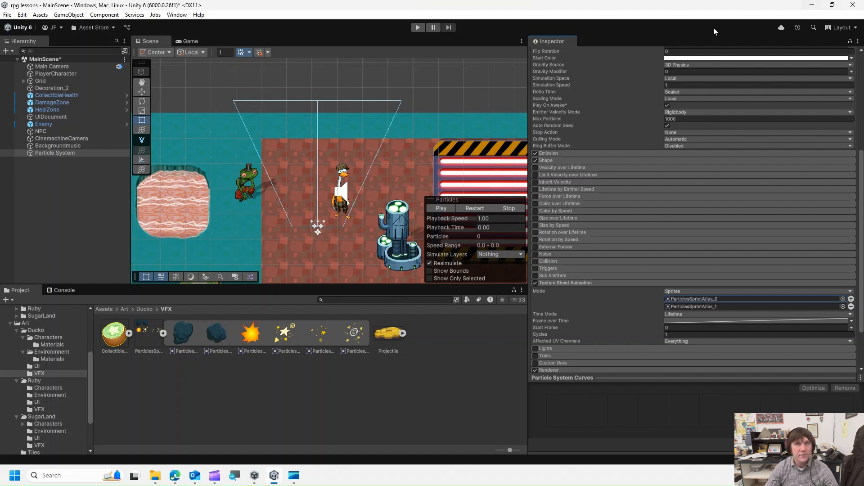
{"action": "left_click", "coordinate": [446, 208]}
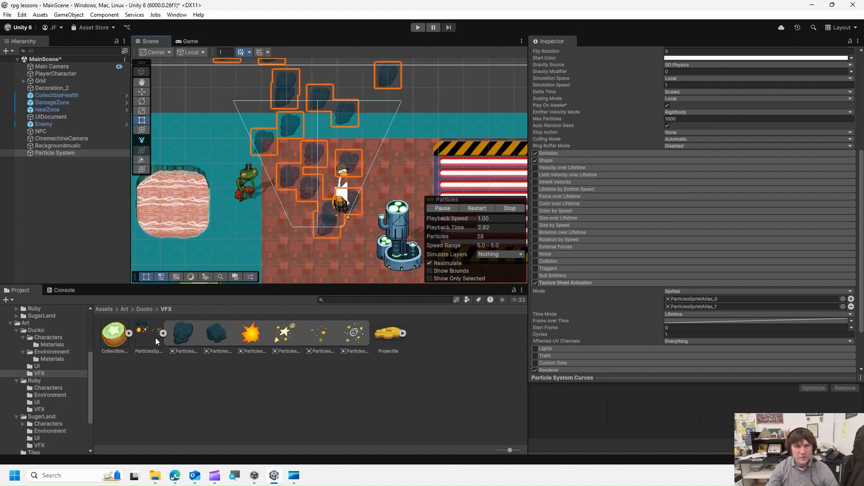
{"action": "left_click", "coordinate": [508, 208]}
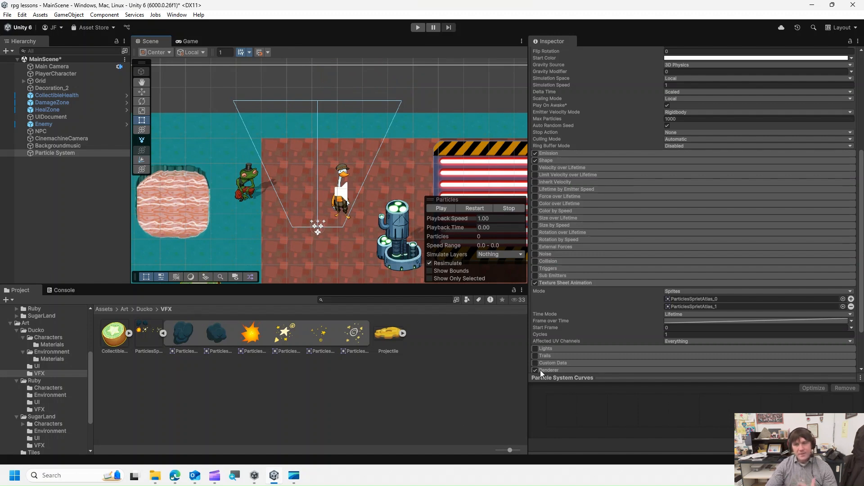
- Set the Start Frame to random between two constants, from 0 to 2
{"action": "scroll", "coordinate": [635, 314], "scroll_direction": "down", "scroll_amount": 3}
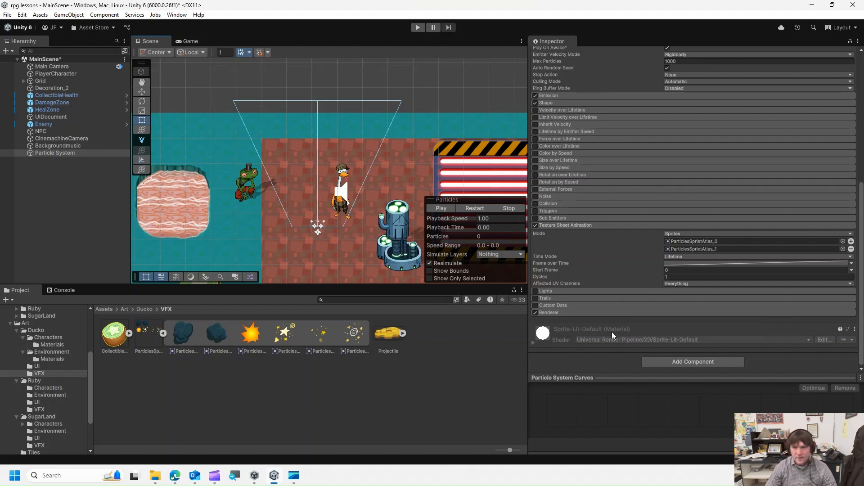
{"action": "left_click", "coordinate": [851, 270]}
{"action": "left_click", "coordinate": [821, 288]}
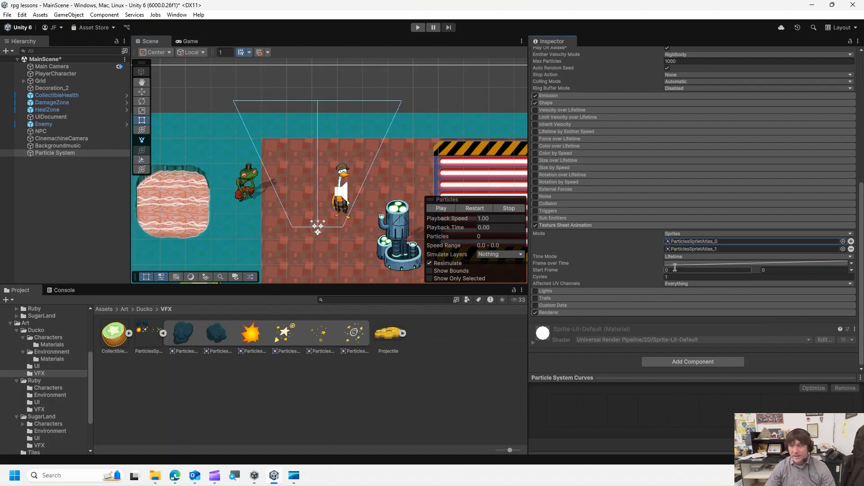
{"action": "left_click", "coordinate": [785, 270]}
{"action": "type", "text": "2"}
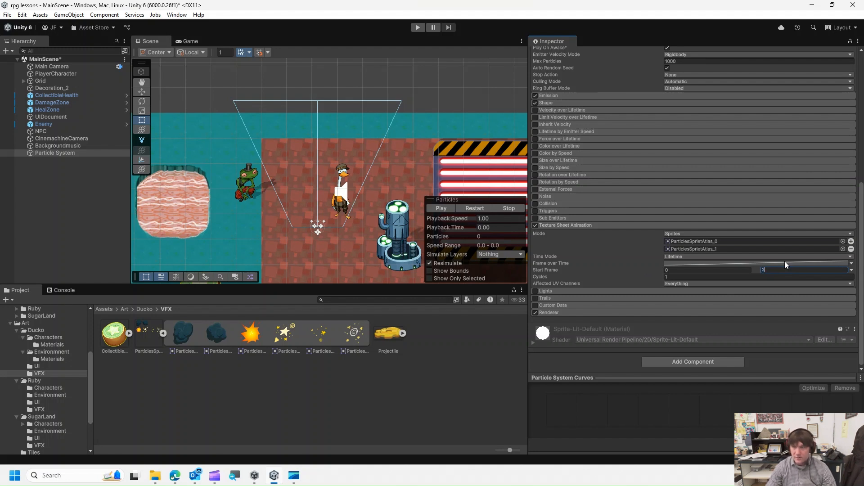
{"action": "left_click", "coordinate": [704, 269]}
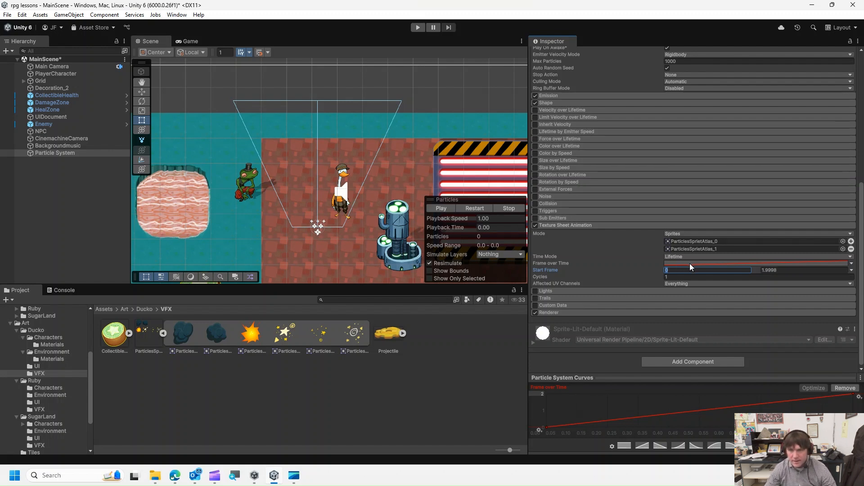
- Delete the end key of the Frame over Time curve to flatten it, then preview the particles
{"action": "right_click", "coordinate": [855, 396]}
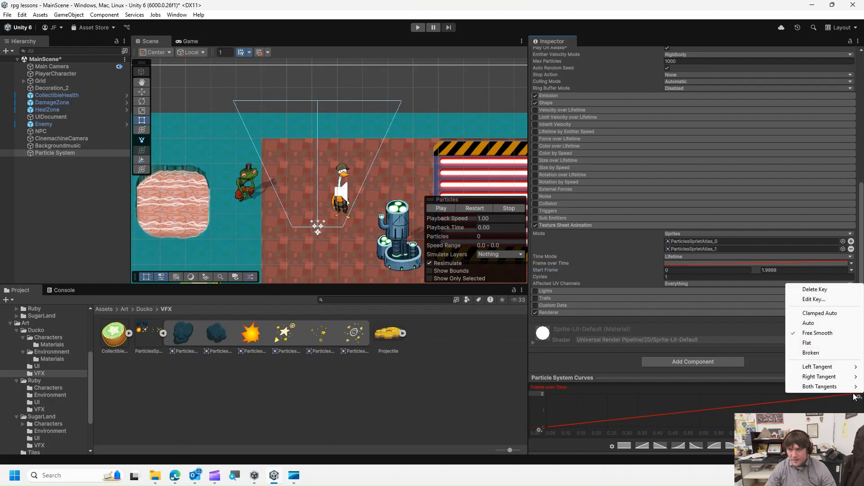
{"action": "left_click", "coordinate": [826, 290]}
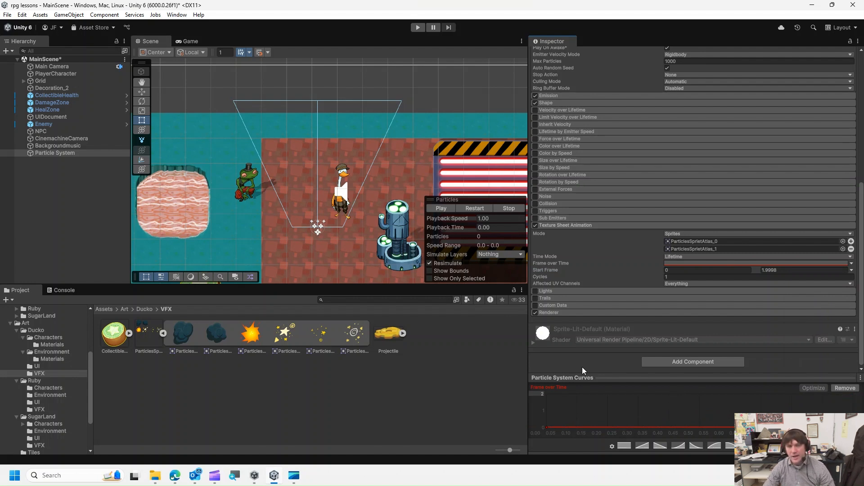
{"action": "left_click", "coordinate": [444, 209]}
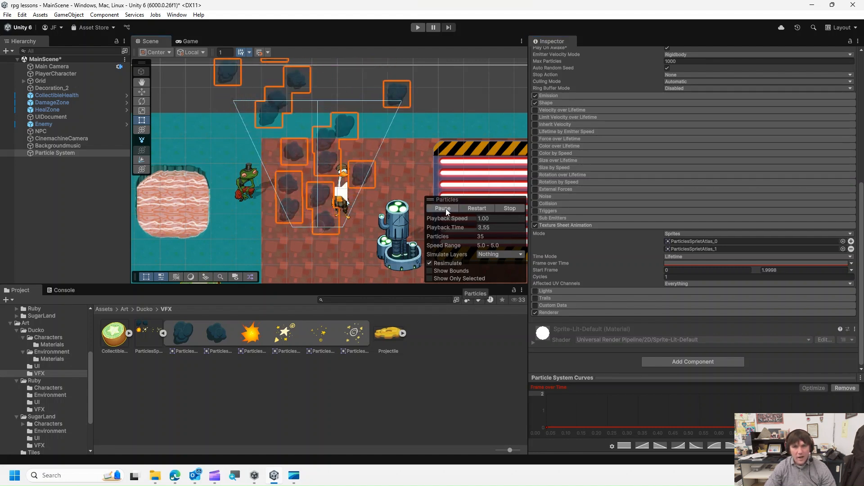
{"action": "left_click", "coordinate": [515, 208]}
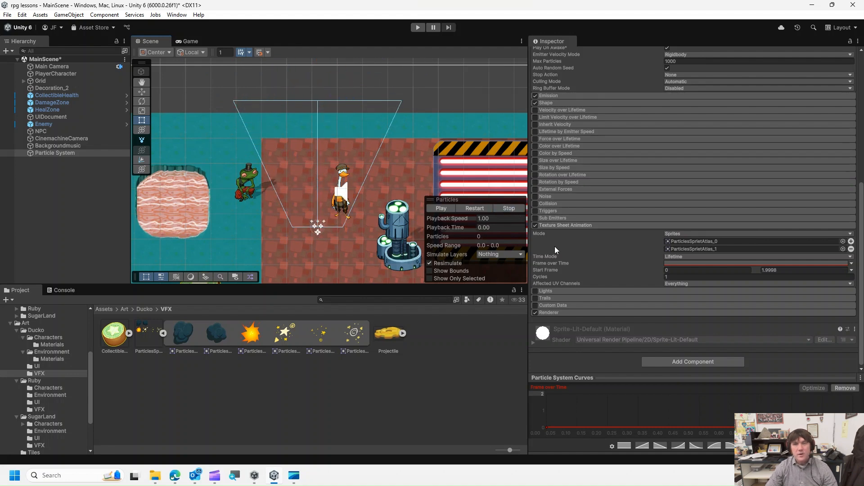
- Expand the Shape module and set the cone's radius to 0 and angle to 5
{"action": "scroll", "coordinate": [555, 247], "scroll_direction": "up", "scroll_amount": 5}
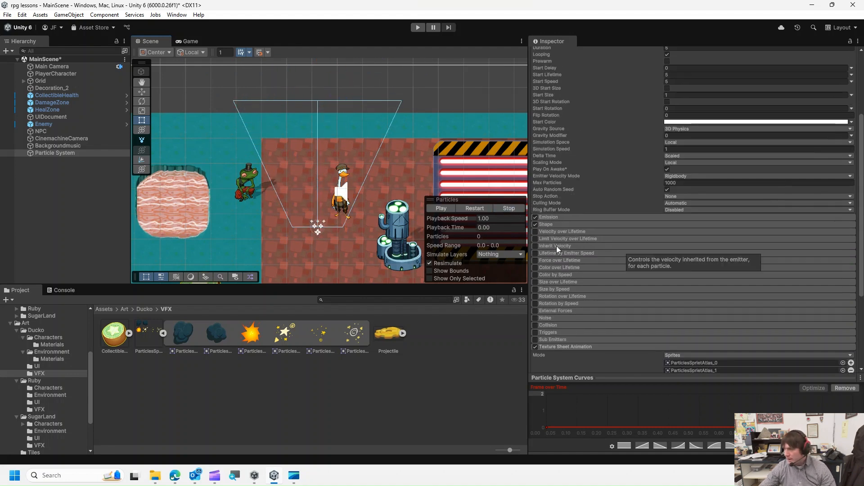
{"action": "scroll", "coordinate": [556, 246], "scroll_direction": "up", "scroll_amount": 4}
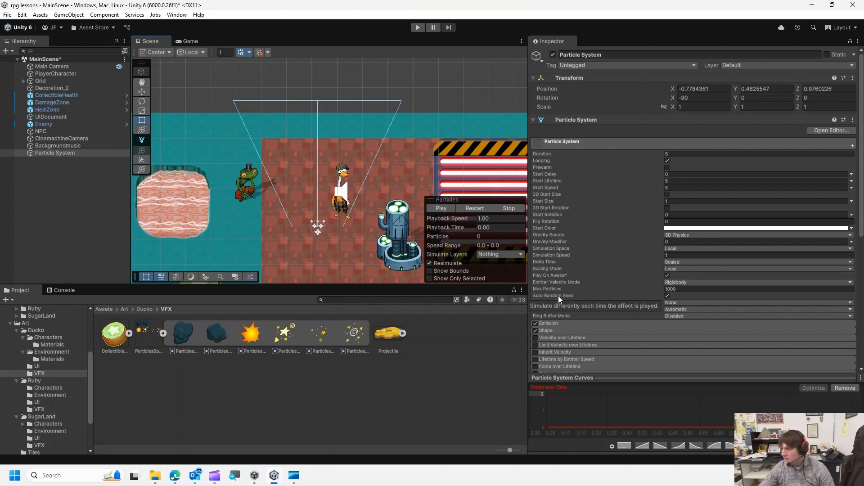
{"action": "left_click", "coordinate": [553, 331]}
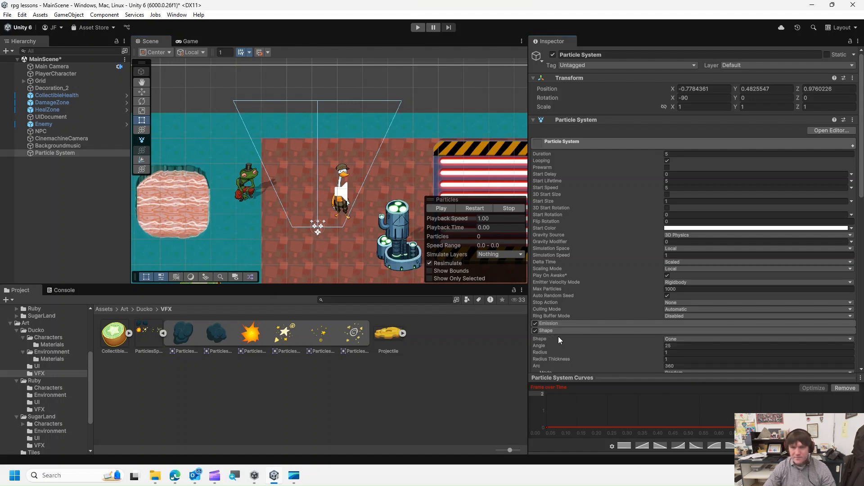
{"action": "scroll", "coordinate": [559, 337], "scroll_direction": "down", "scroll_amount": 3}
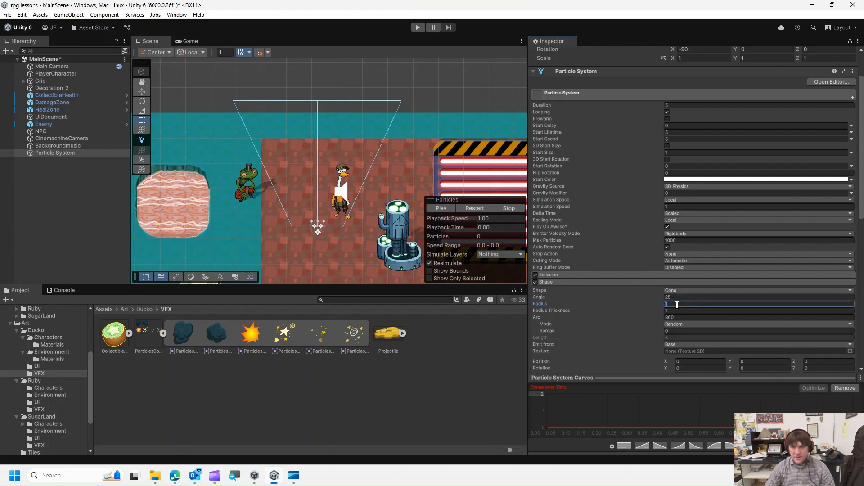
{"action": "type", "text": "0"}
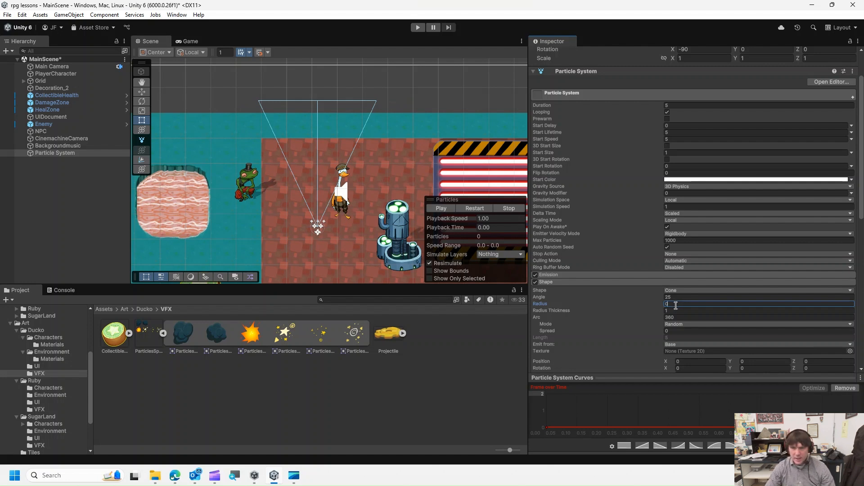
{"action": "left_click", "coordinate": [669, 298]}
{"action": "type", "text": "5"}
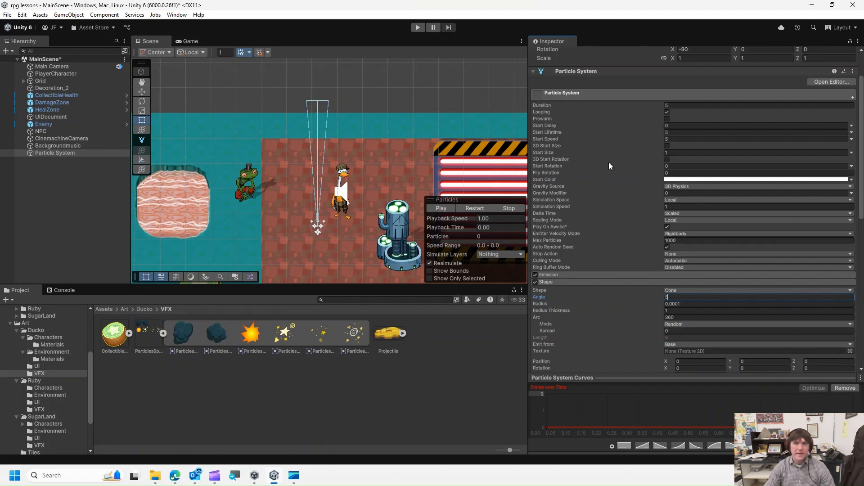
- Set Start Lifetime to random between two constants, 1.5 and 3
{"action": "scroll", "coordinate": [585, 180], "scroll_direction": "up", "scroll_amount": 3}
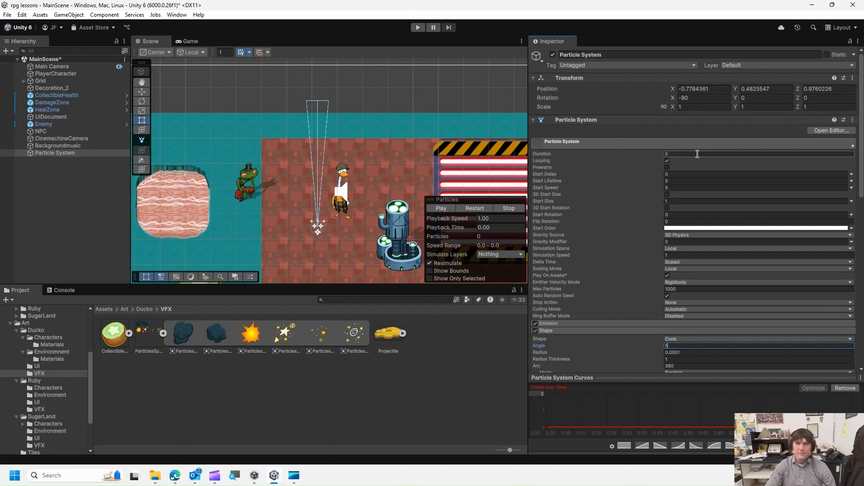
{"action": "left_click", "coordinate": [851, 181]}
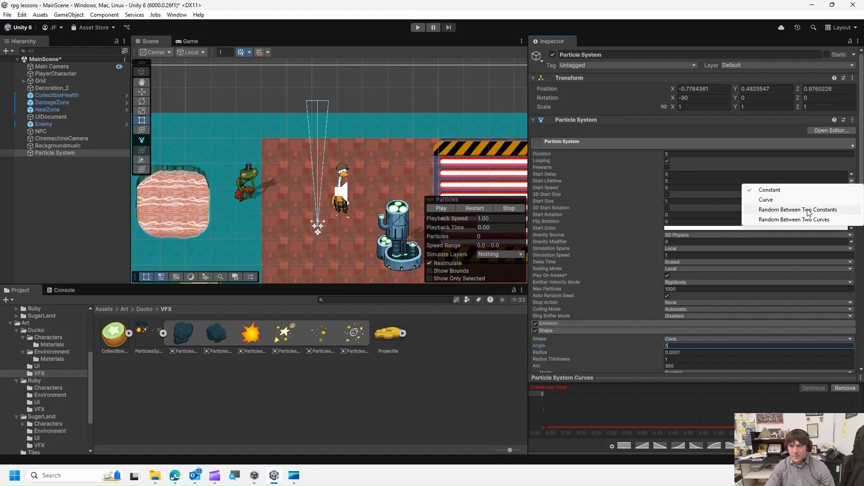
{"action": "left_click", "coordinate": [797, 210]}
{"action": "left_click", "coordinate": [670, 214]}
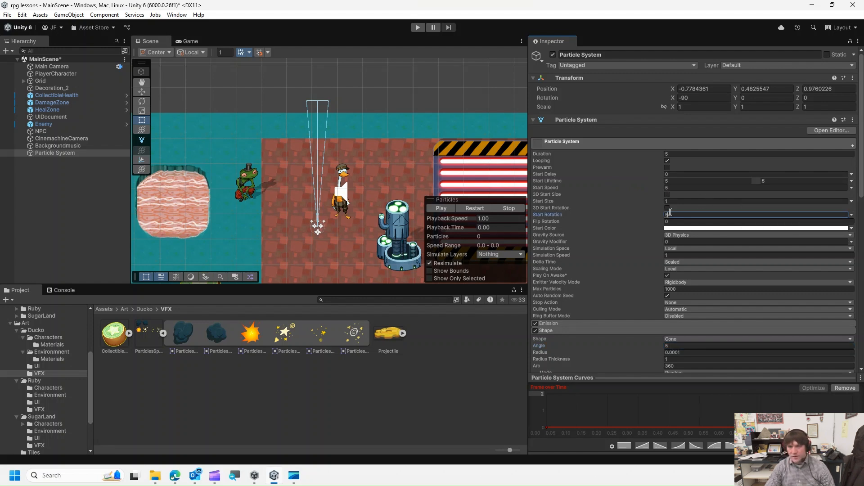
{"action": "left_click", "coordinate": [677, 182]}
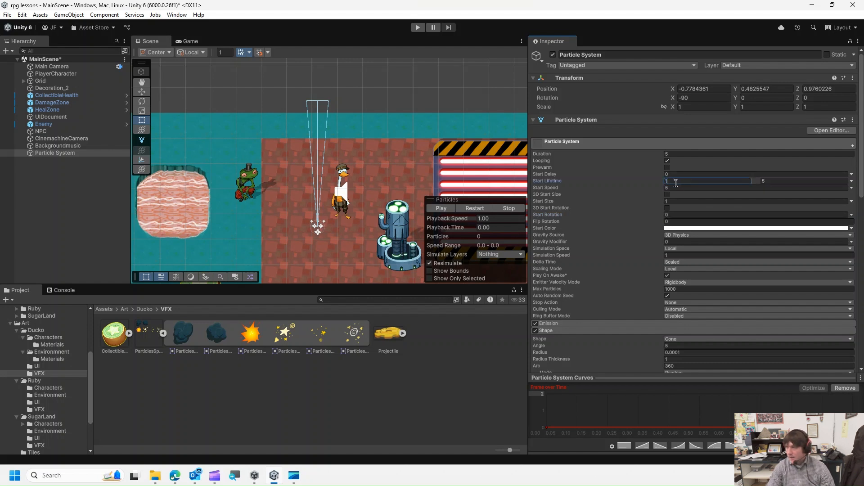
{"action": "left_click", "coordinate": [780, 182]}
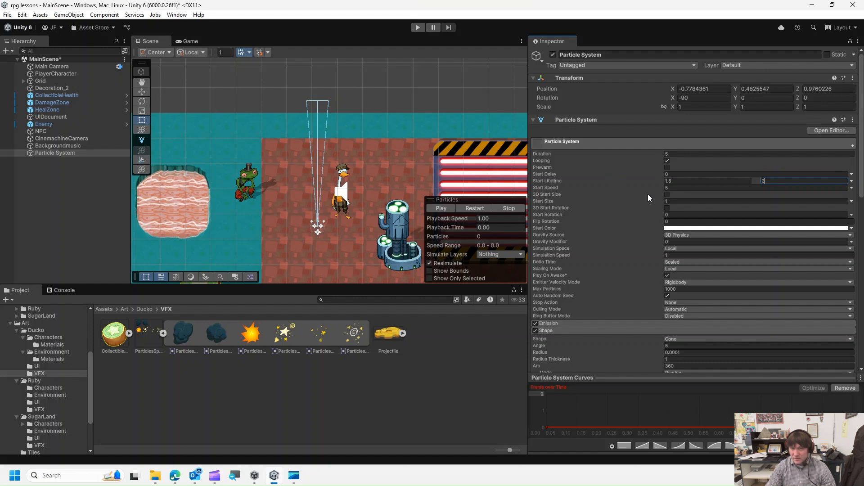
- Switch Start Size to random between two constants and set its minimum to 0.5
{"action": "left_click", "coordinate": [851, 201]}
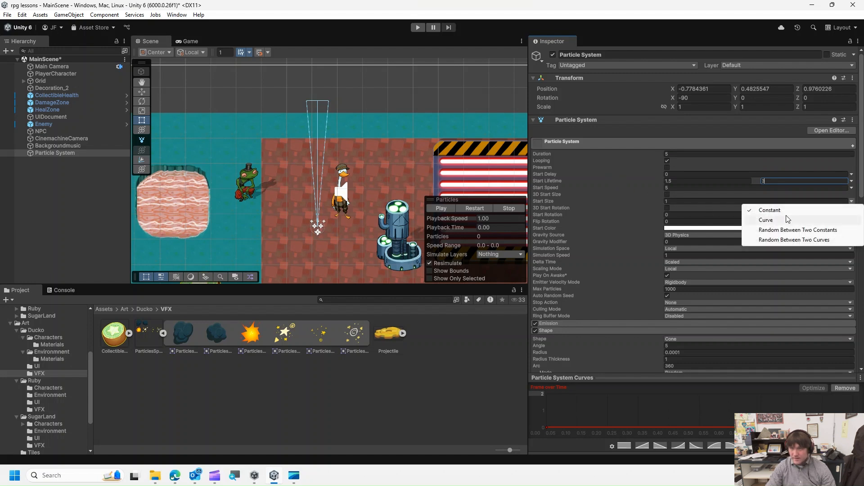
{"action": "left_click", "coordinate": [785, 230]}
{"action": "left_click", "coordinate": [691, 202]}
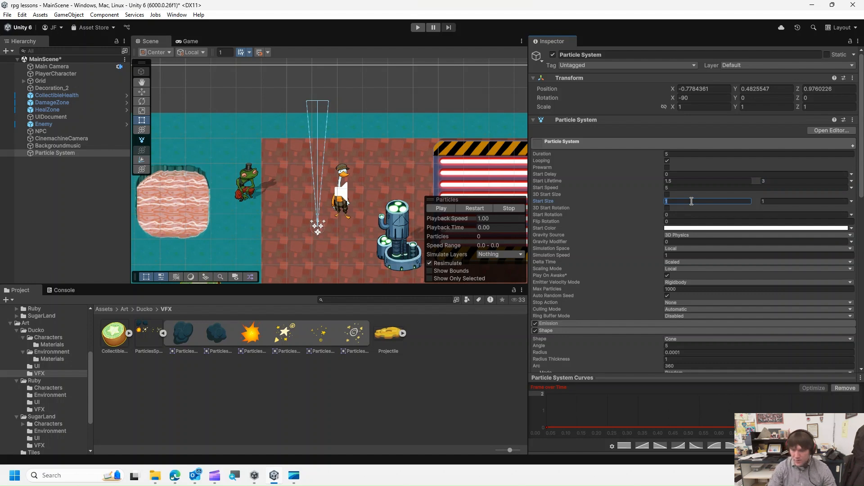
{"action": "type", "text": ".5"}
{"action": "key", "text": "Tab"}
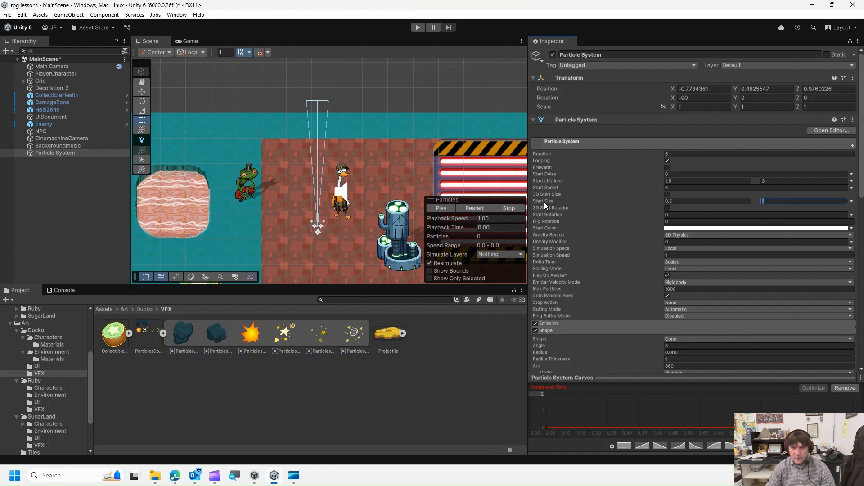
- Set Start Speed to random between two constants, 0.3 and 0.5
{"action": "left_click", "coordinate": [852, 188]}
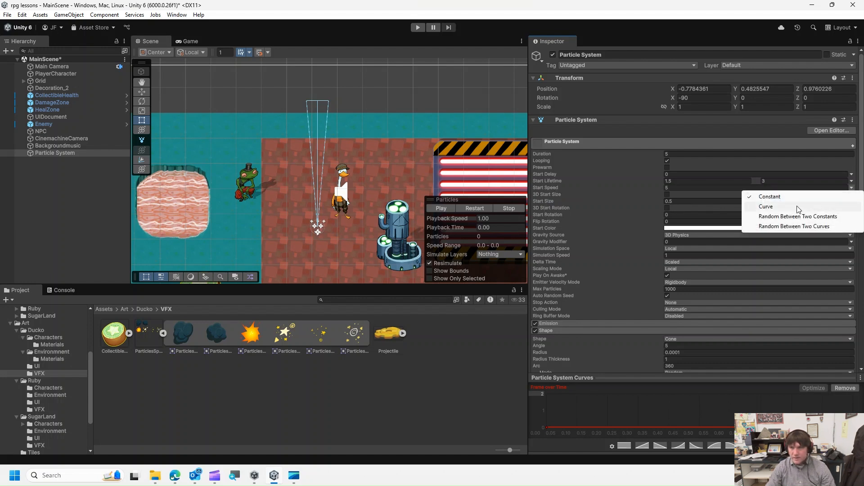
{"action": "left_click", "coordinate": [791, 217]}
{"action": "left_click", "coordinate": [704, 188]}
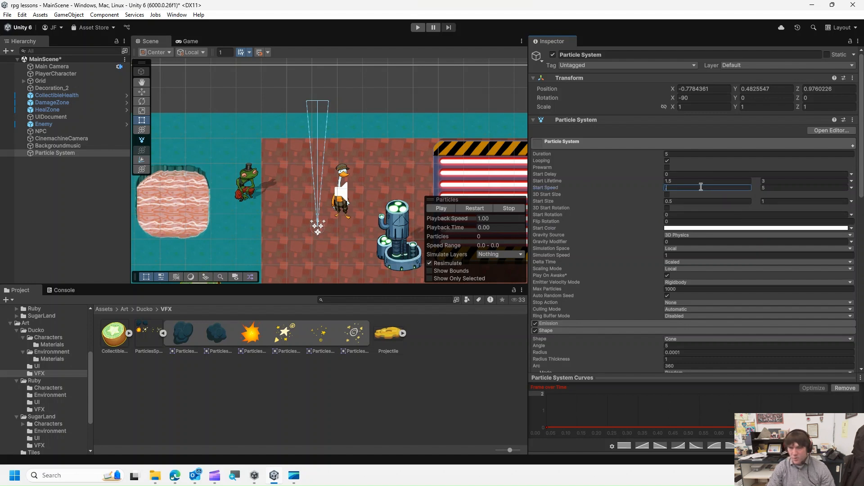
{"action": "left_click", "coordinate": [771, 187]}
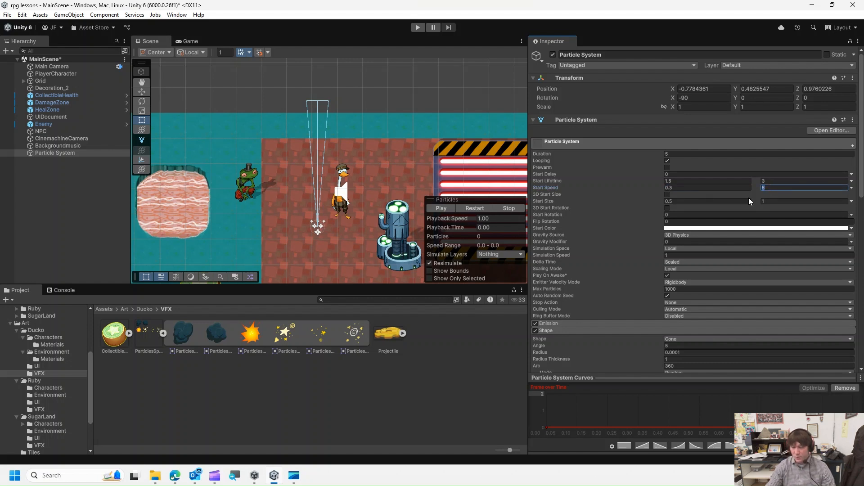
{"action": "type", "text": ".5"}
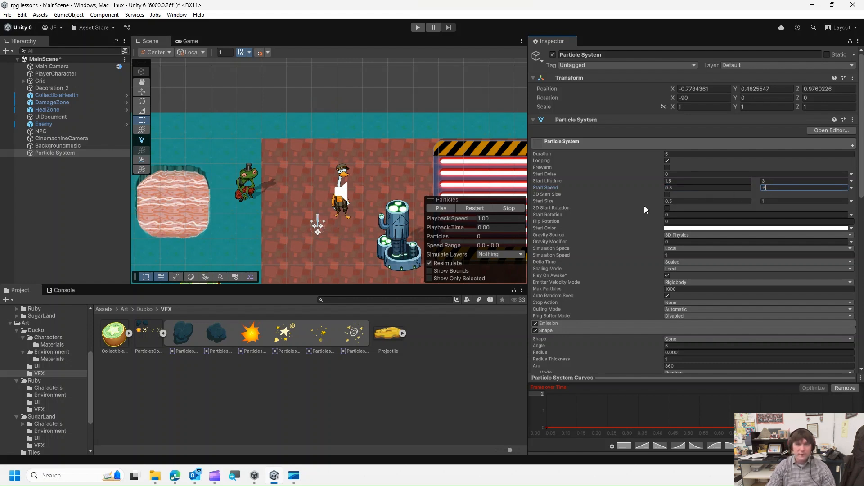
{"action": "left_click", "coordinate": [711, 187]}
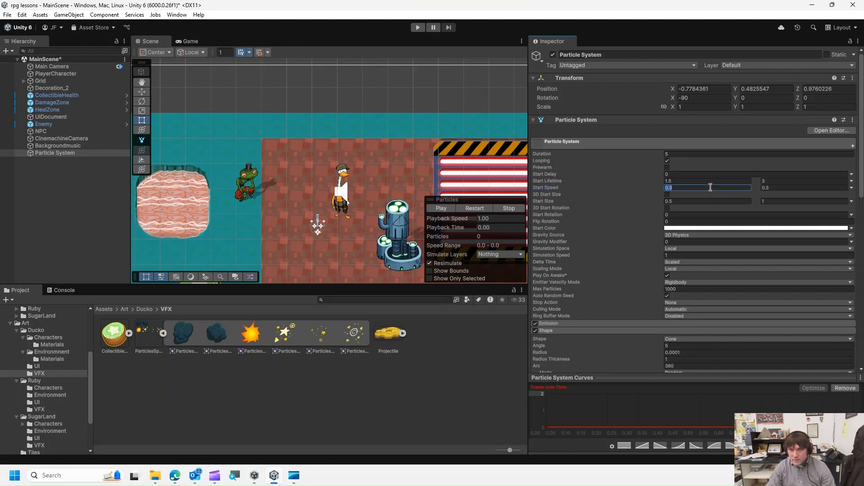
- Set Start Size to random between 0.3 and 0.5
{"action": "left_click", "coordinate": [783, 201]}
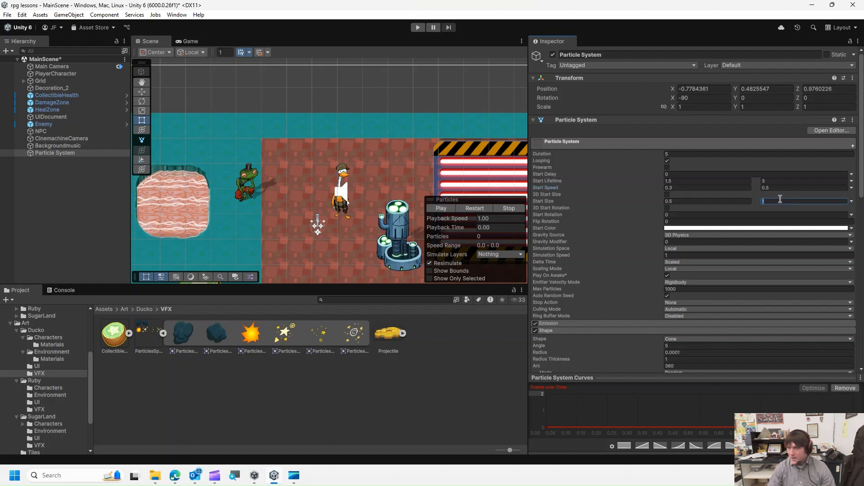
{"action": "left_click", "coordinate": [713, 202]}
{"action": "type", "text": "3"}
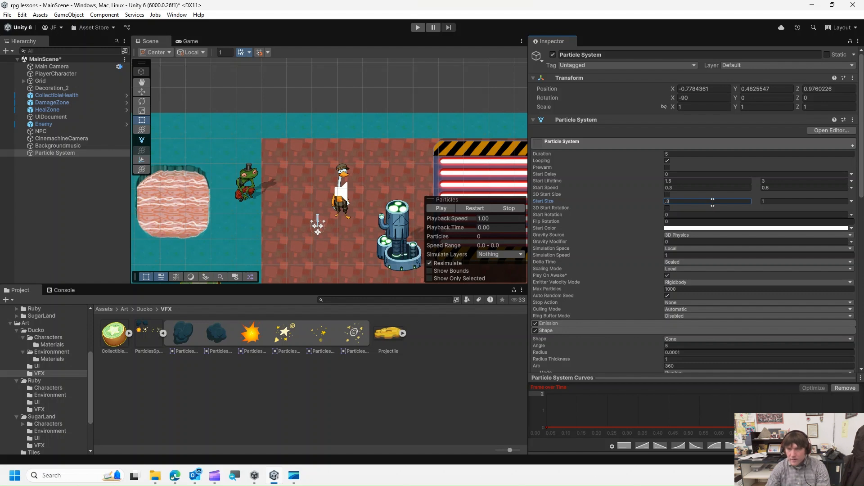
{"action": "left_click", "coordinate": [775, 206]}
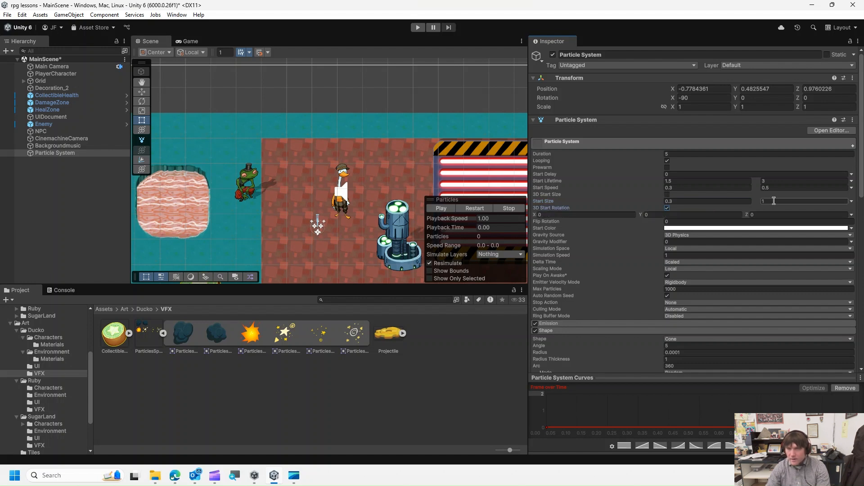
{"action": "left_click", "coordinate": [666, 208]}
{"action": "key", "text": "BackSpace"}
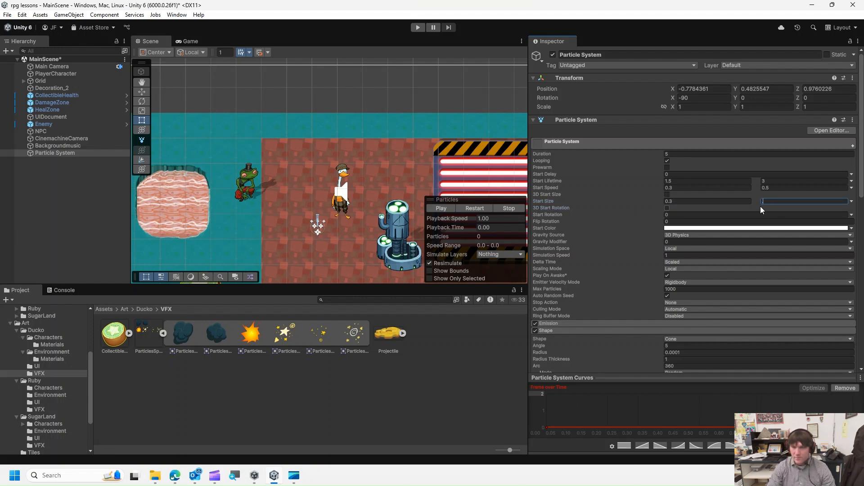
{"action": "left_click", "coordinate": [711, 188]}
{"action": "type", "text": ".5"}
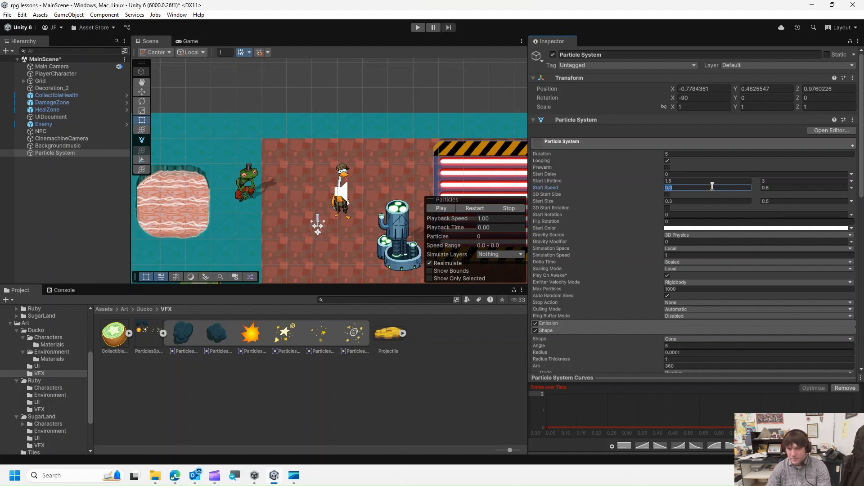
- Set Start Speed's maximum to 1 and preview the particle effect in the scene
{"action": "left_click", "coordinate": [776, 186]}
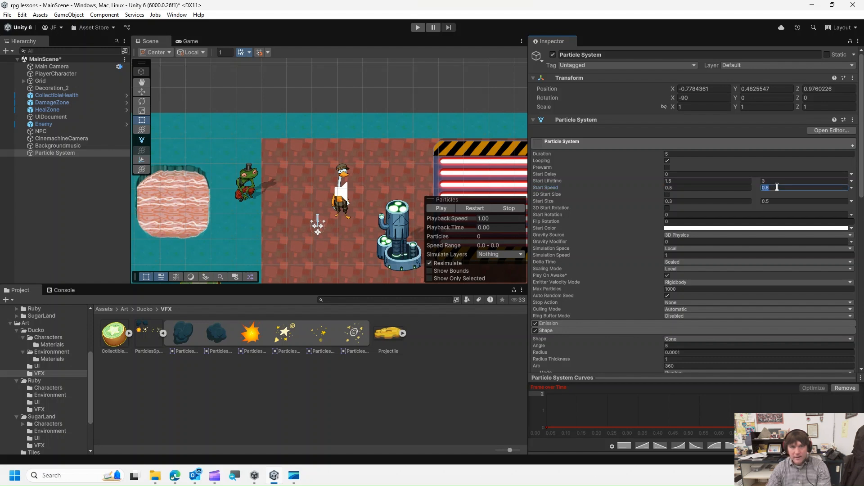
{"action": "type", "text": "1"}
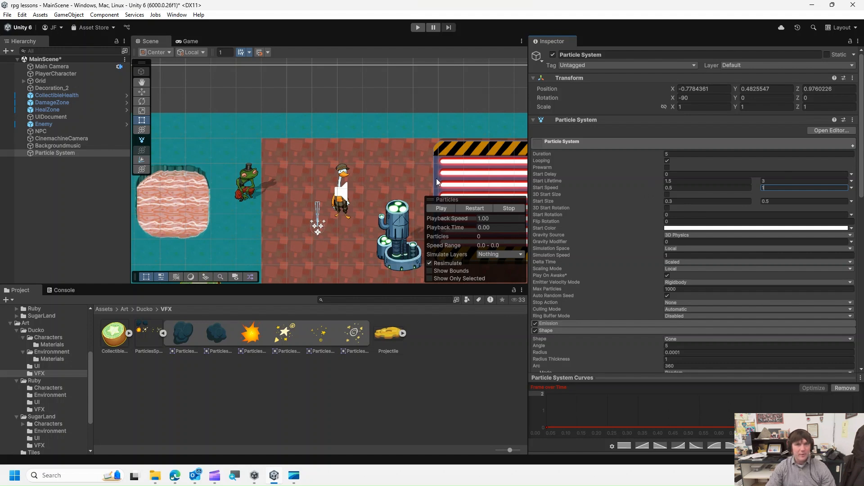
{"action": "left_click", "coordinate": [446, 208]}
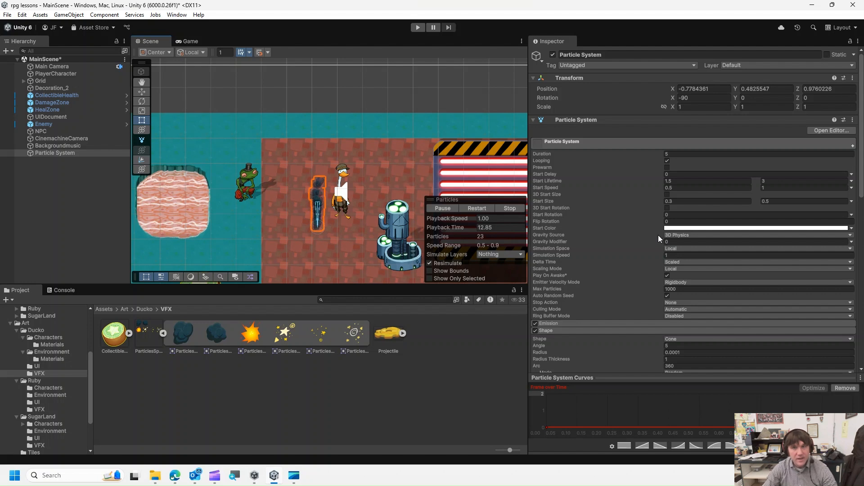
{"action": "left_click", "coordinate": [510, 208]}
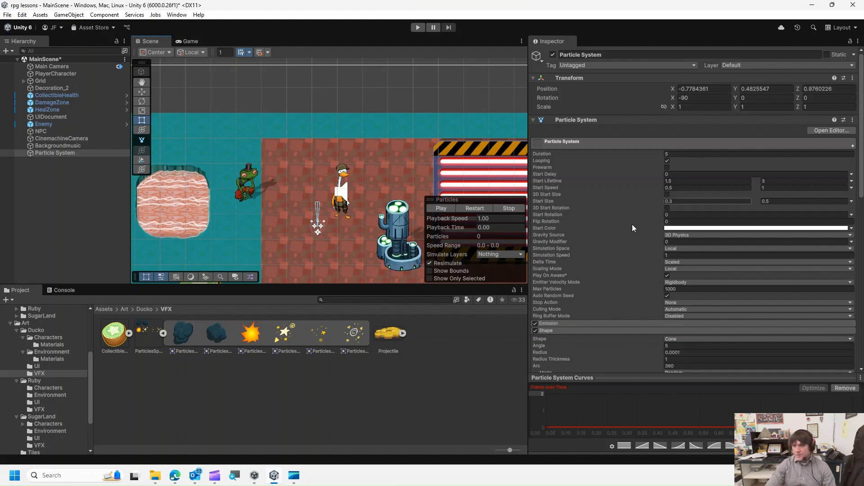
- Enable Color over Lifetime and fade the gradient's end alpha to 0
{"action": "scroll", "coordinate": [621, 243], "scroll_direction": "down", "scroll_amount": 4}
{"action": "scroll", "coordinate": [615, 243], "scroll_direction": "down", "scroll_amount": 6}
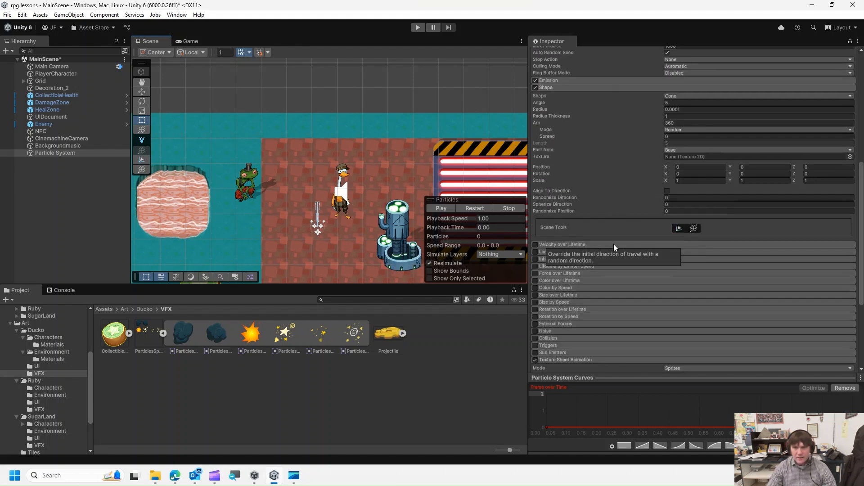
{"action": "left_click", "coordinate": [562, 279]}
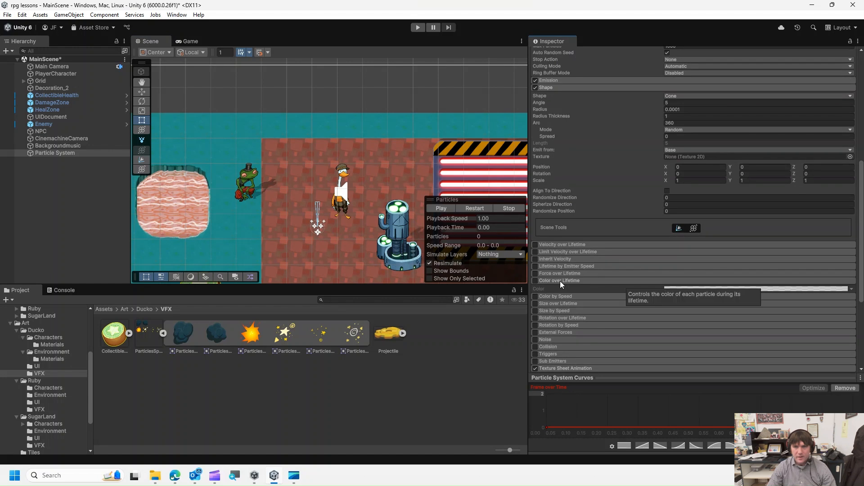
{"action": "left_click", "coordinate": [534, 281]}
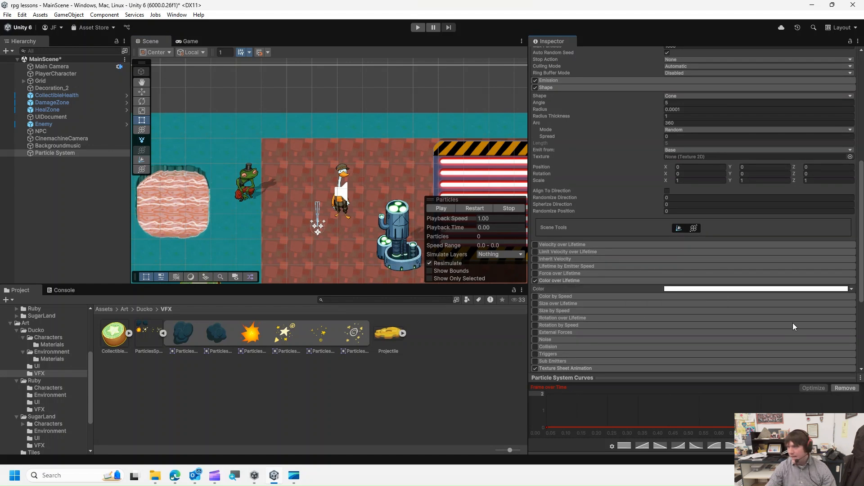
{"action": "left_click", "coordinate": [682, 289]}
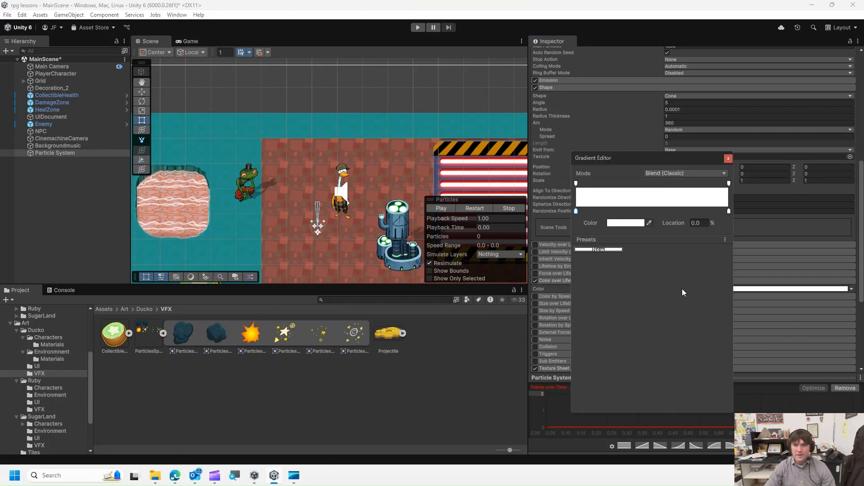
{"action": "left_click", "coordinate": [729, 184]}
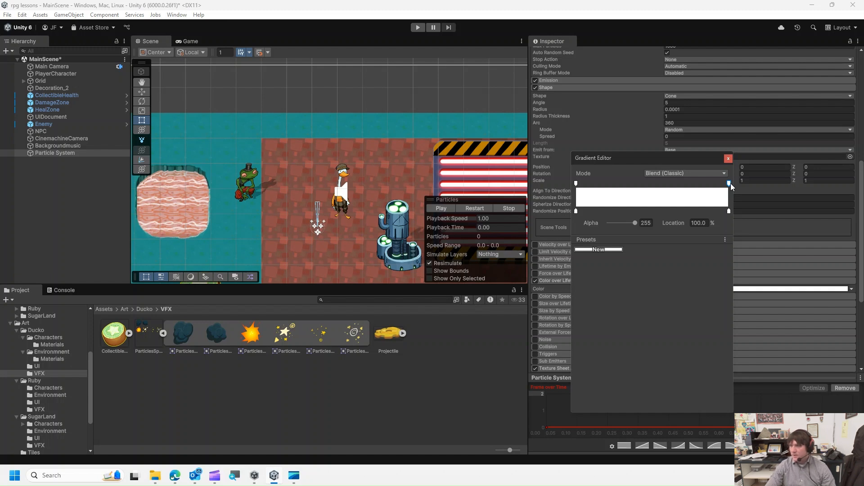
{"action": "left_click_drag", "start_coordinate": [635, 224], "coordinate": [585, 224]}
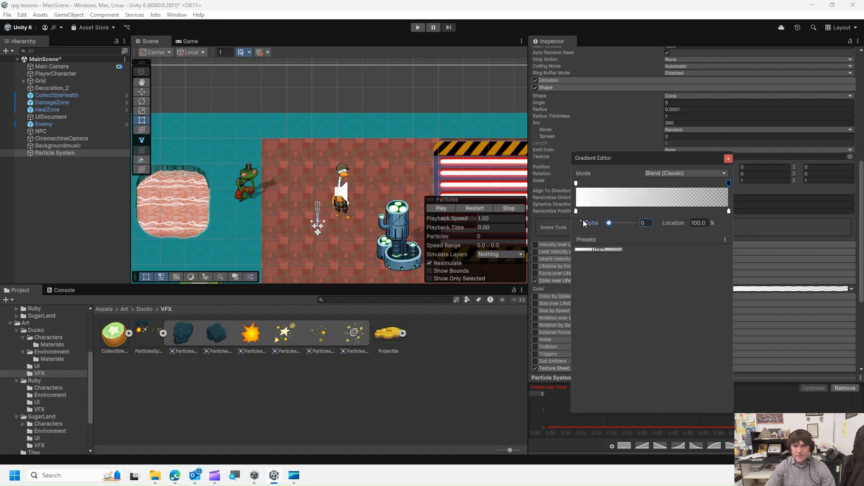
{"action": "key", "text": "Escape"}
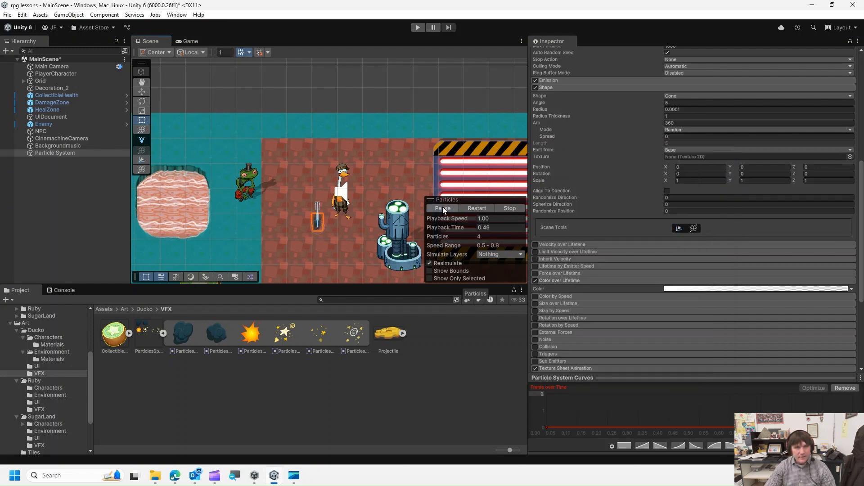
- Enable Size over Lifetime with a decreasing size curve and preview the particles
{"action": "key", "text": "f"}
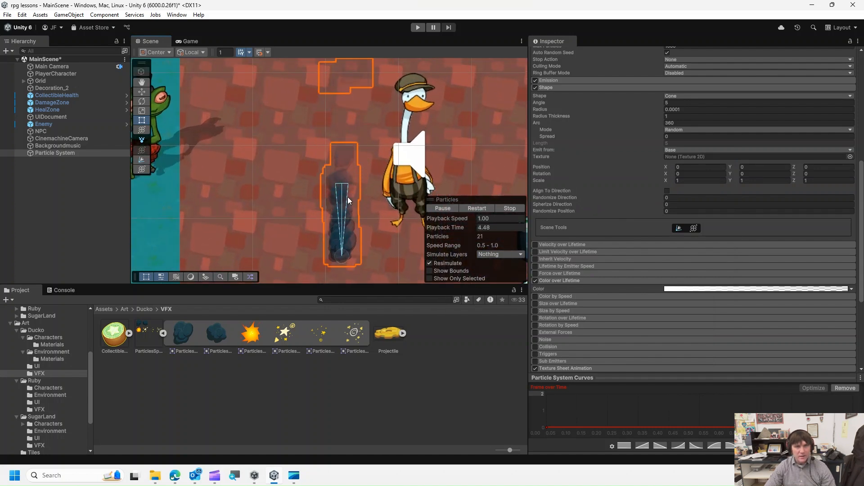
{"action": "scroll", "coordinate": [321, 222], "scroll_direction": "down", "scroll_amount": 2}
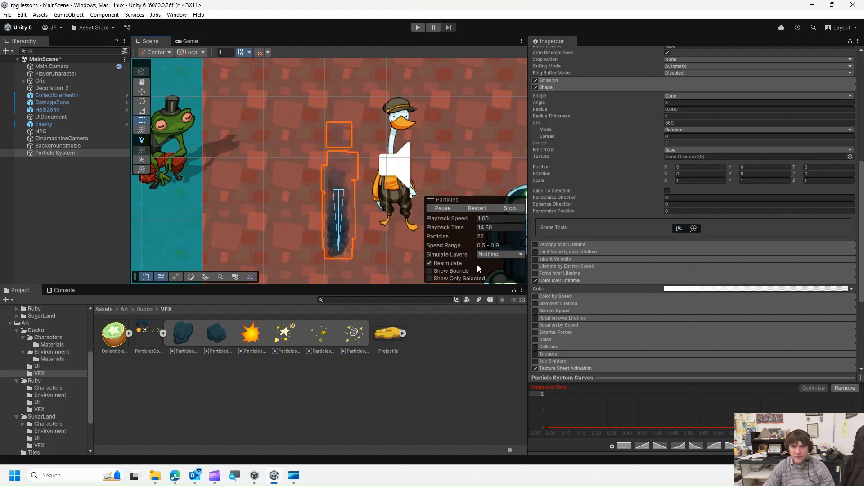
{"action": "left_click", "coordinate": [550, 303]}
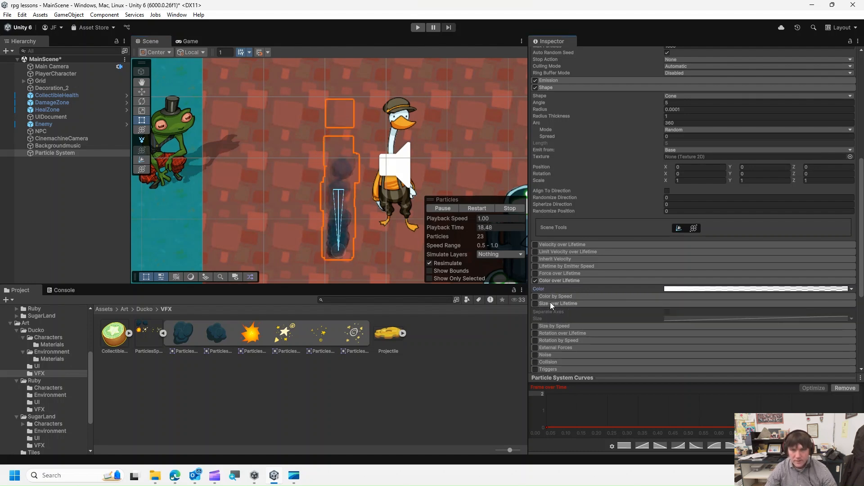
{"action": "left_click", "coordinate": [534, 304]}
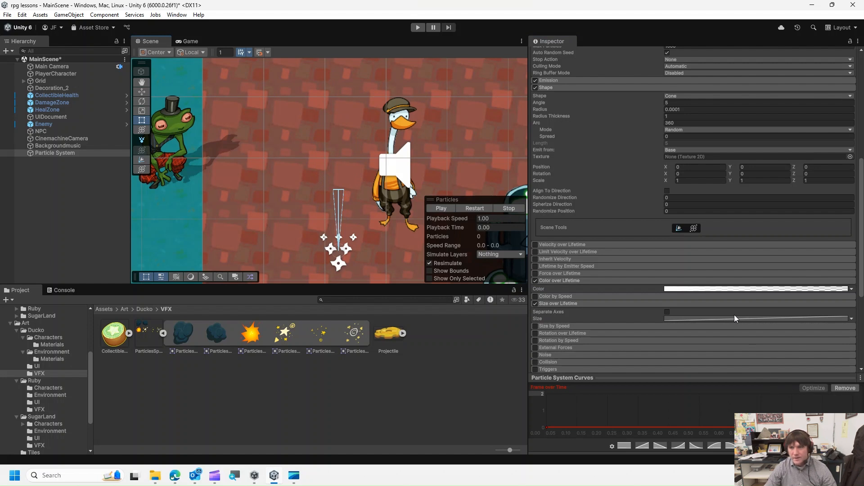
{"action": "left_click", "coordinate": [712, 319]}
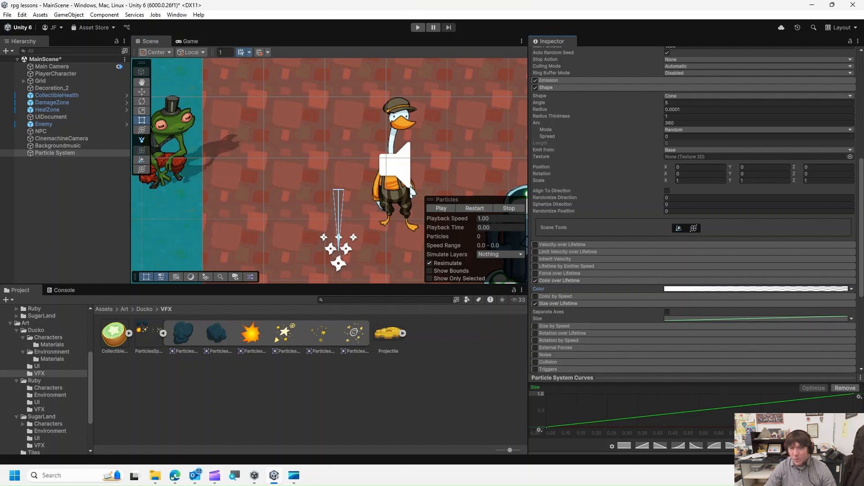
{"action": "left_click", "coordinate": [696, 444]}
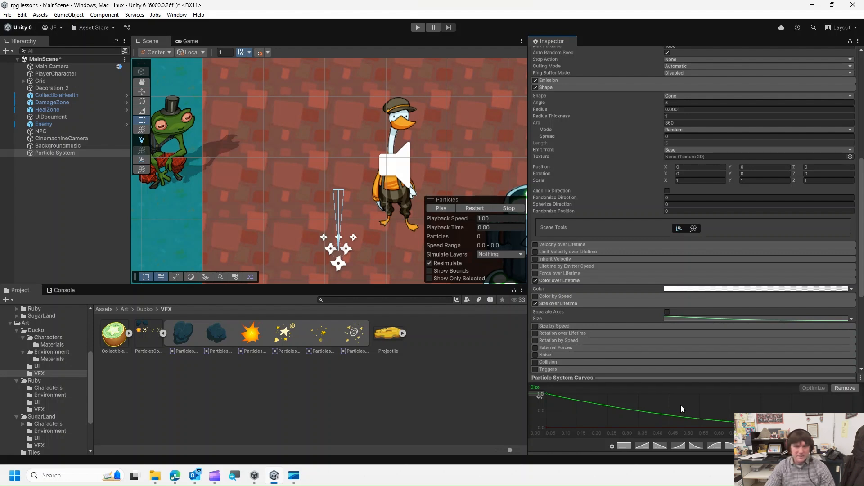
{"action": "left_click", "coordinate": [441, 208]}
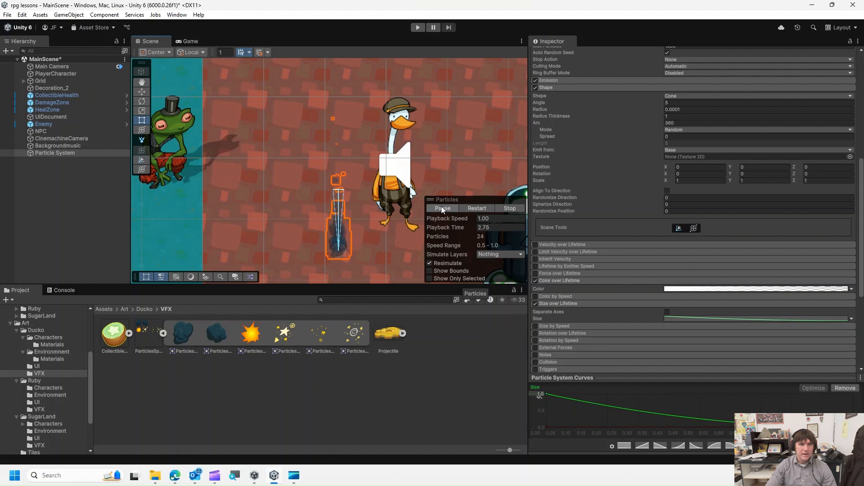
{"action": "left_click", "coordinate": [506, 208]}
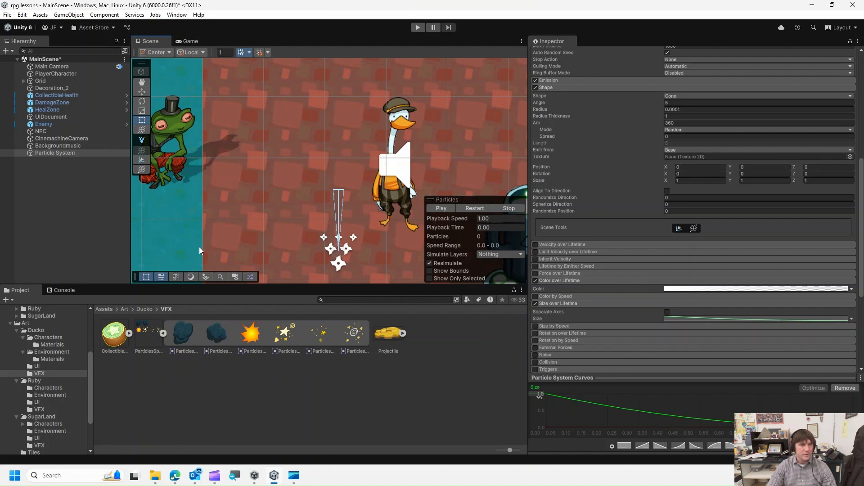
- Review the particle system's module settings, including Texture Sheet Animation and Renderer
{"action": "left_click", "coordinate": [56, 153]}
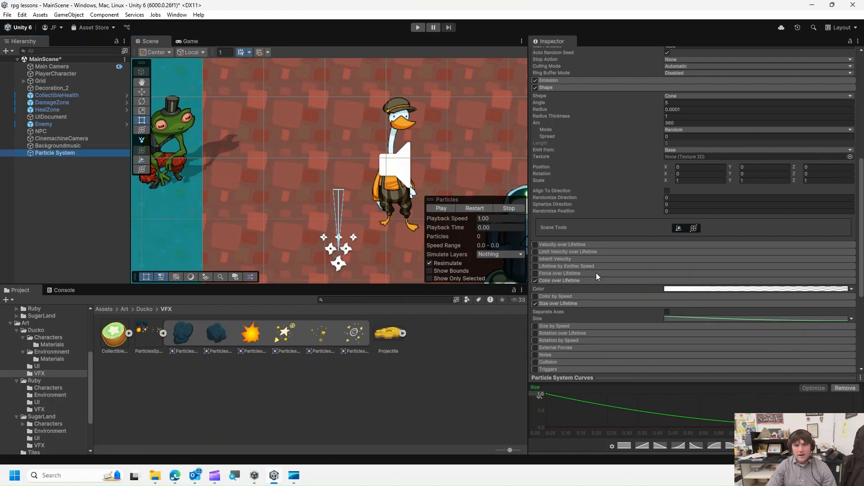
{"action": "scroll", "coordinate": [596, 273], "scroll_direction": "up", "scroll_amount": 10}
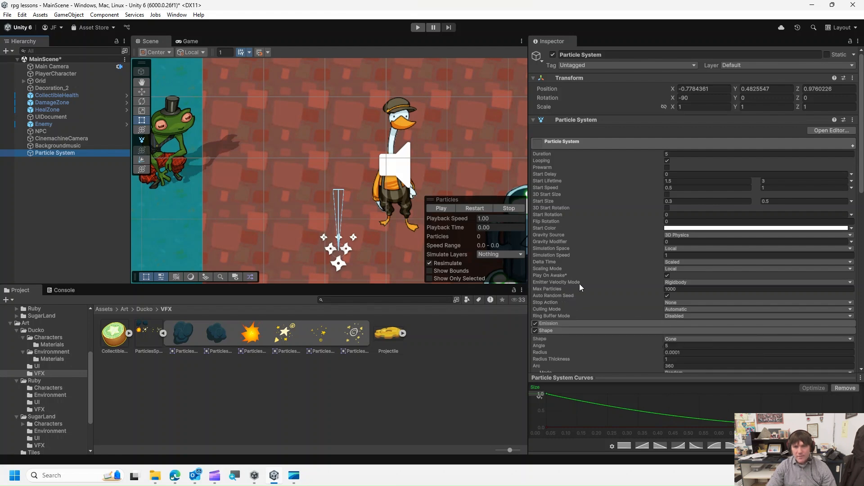
{"action": "scroll", "coordinate": [573, 297], "scroll_direction": "down", "scroll_amount": 15}
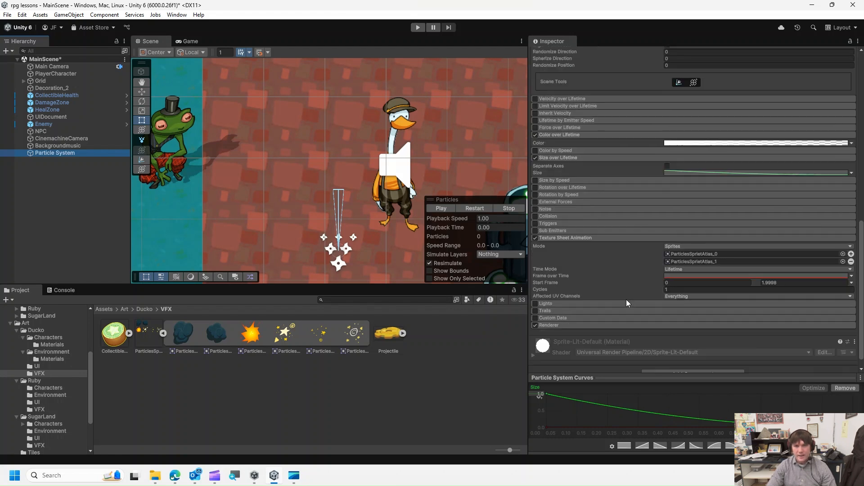
{"action": "scroll", "coordinate": [601, 308], "scroll_direction": "down", "scroll_amount": 1}
{"action": "left_click", "coordinate": [579, 310]}
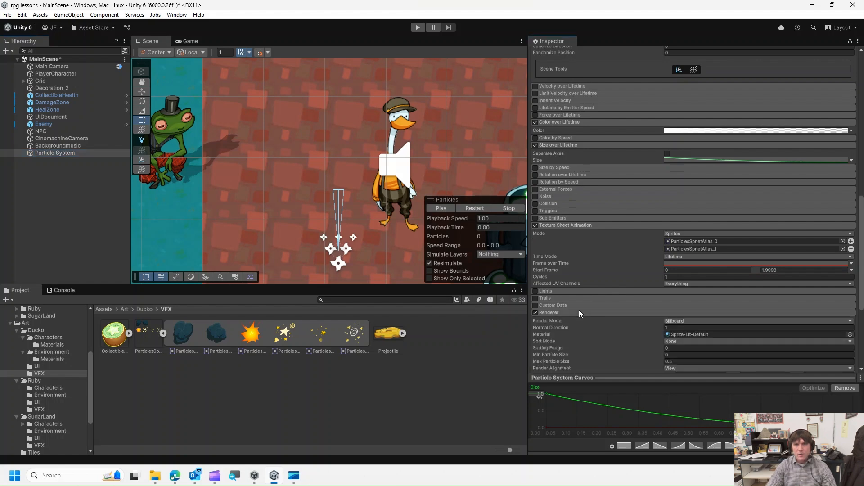
{"action": "scroll", "coordinate": [579, 310], "scroll_direction": "down", "scroll_amount": 8}
{"action": "scroll", "coordinate": [581, 239], "scroll_direction": "down", "scroll_amount": 5}
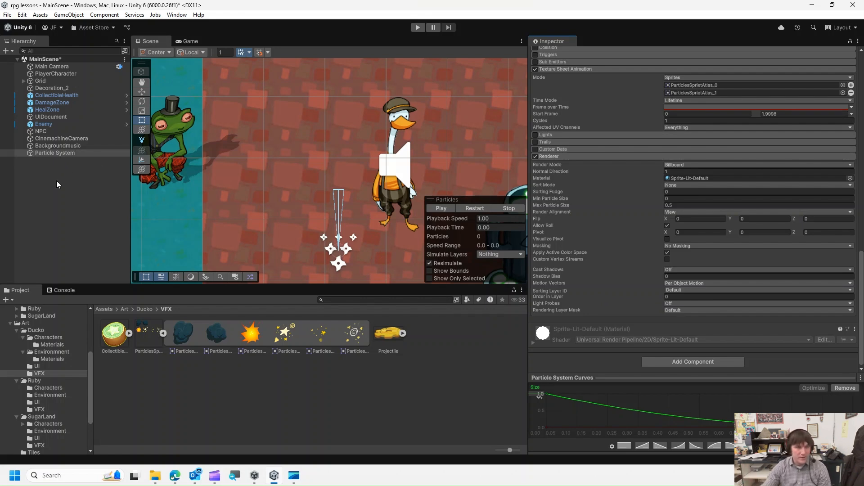
{"action": "left_click", "coordinate": [53, 152]}
{"action": "scroll", "coordinate": [633, 150], "scroll_direction": "up", "scroll_amount": 5}
{"action": "scroll", "coordinate": [633, 150], "scroll_direction": "up", "scroll_amount": 8}
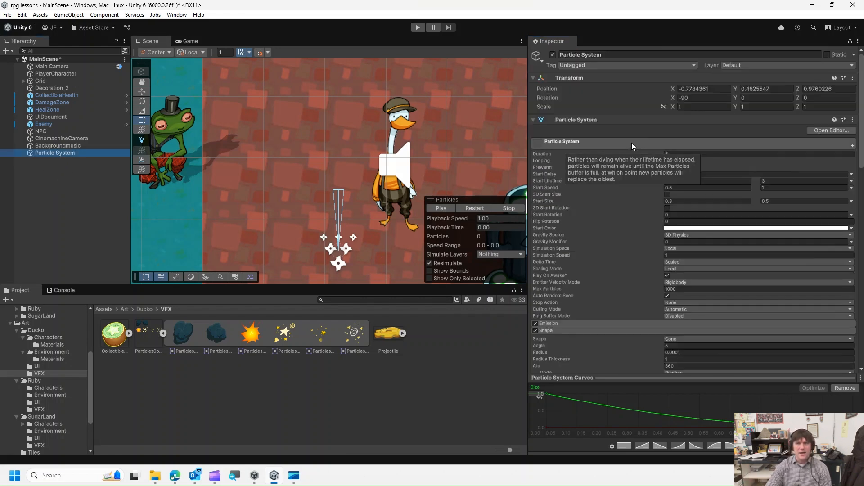
- Rename the particle system object to LessonSmoke and save it as a prefab in the Prefabs folder
{"action": "left_click", "coordinate": [600, 55]}
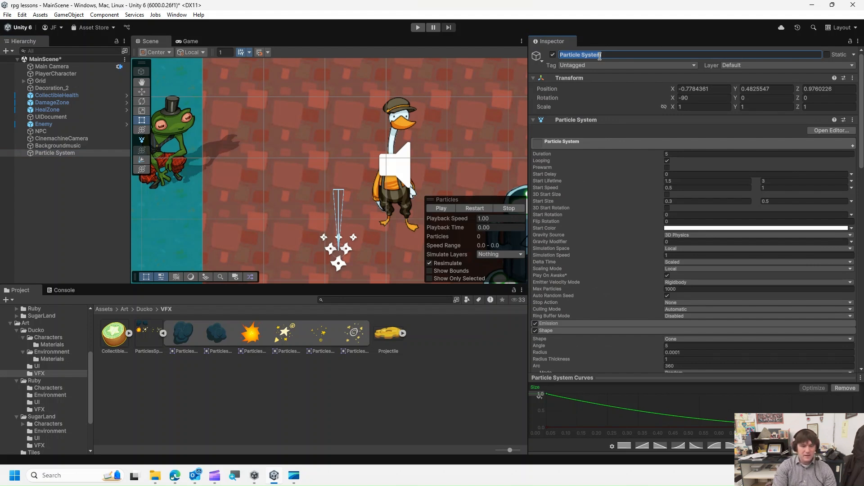
{"action": "type", "text": "LessonSmoke"}
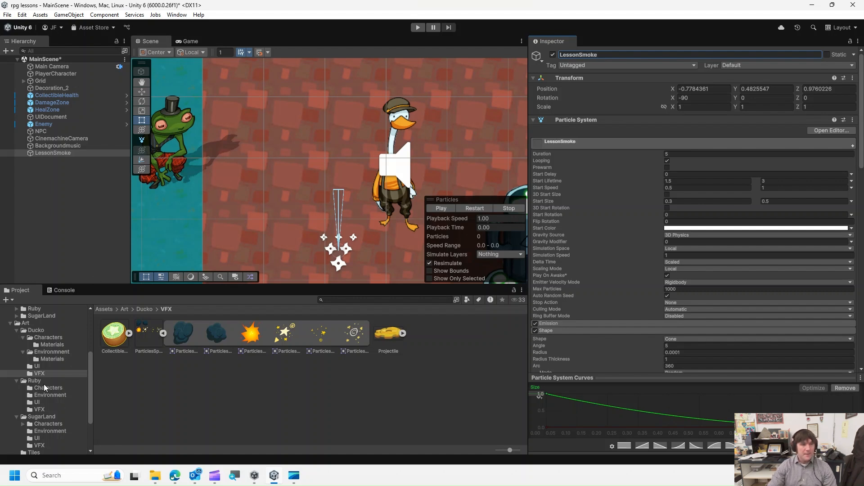
{"action": "scroll", "coordinate": [44, 385], "scroll_direction": "down", "scroll_amount": 3}
{"action": "left_click", "coordinate": [31, 413]}
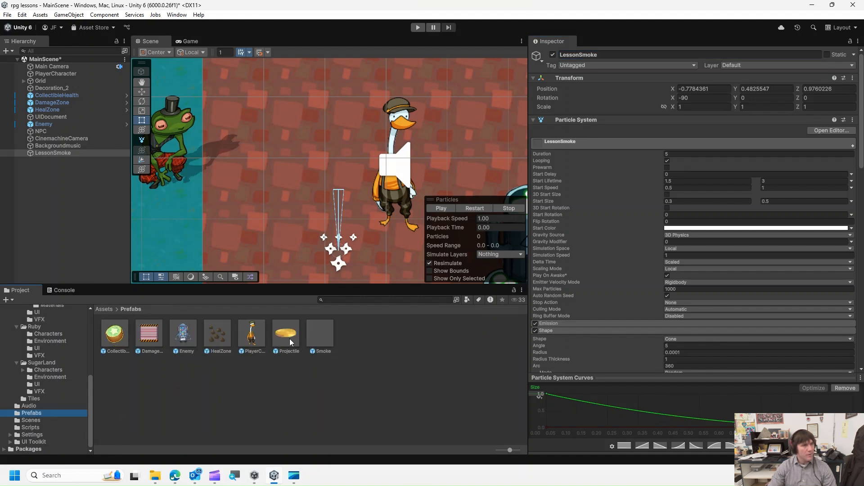
{"action": "left_click_drag", "start_coordinate": [38, 154], "coordinate": [380, 345]}
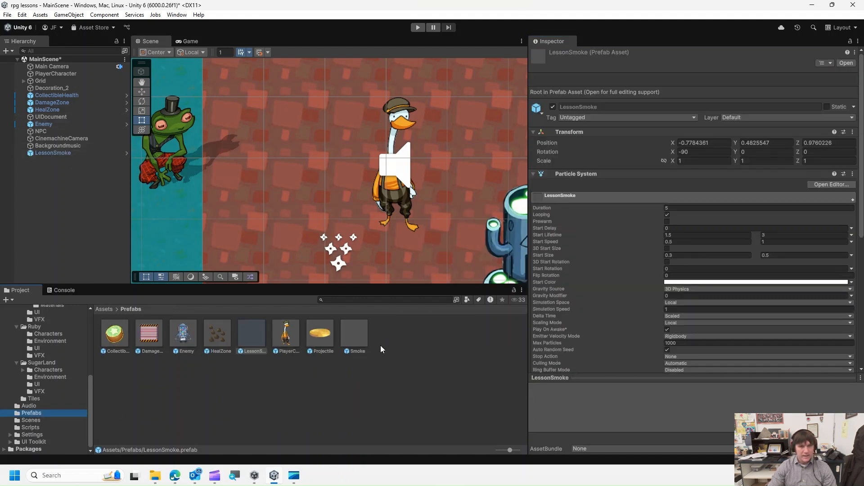
{"action": "left_click", "coordinate": [54, 153]}
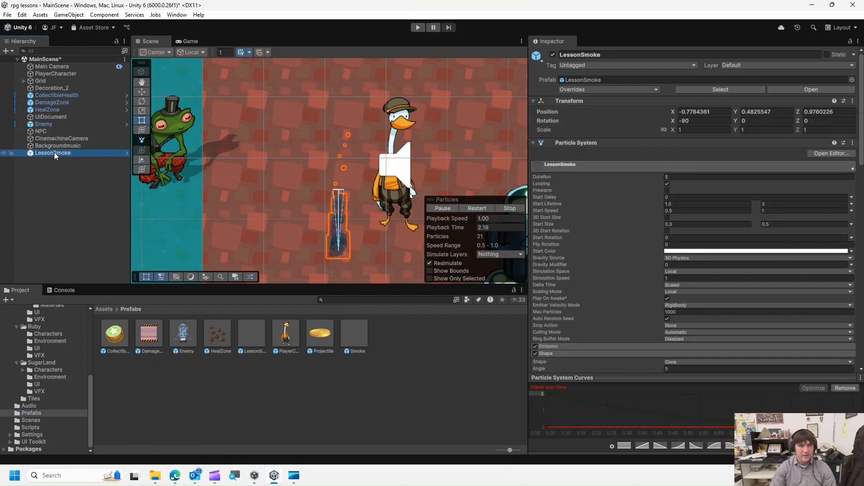
- Delete the LessonSmoke object from the scene and add the LessonSmoke prefab as a child of the Enemy
{"action": "key", "text": "Delete"}
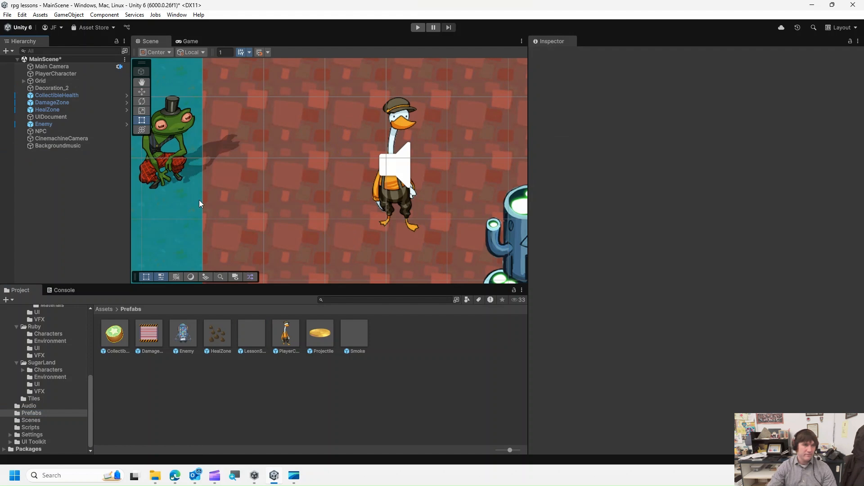
{"action": "double_click", "coordinate": [80, 123]}
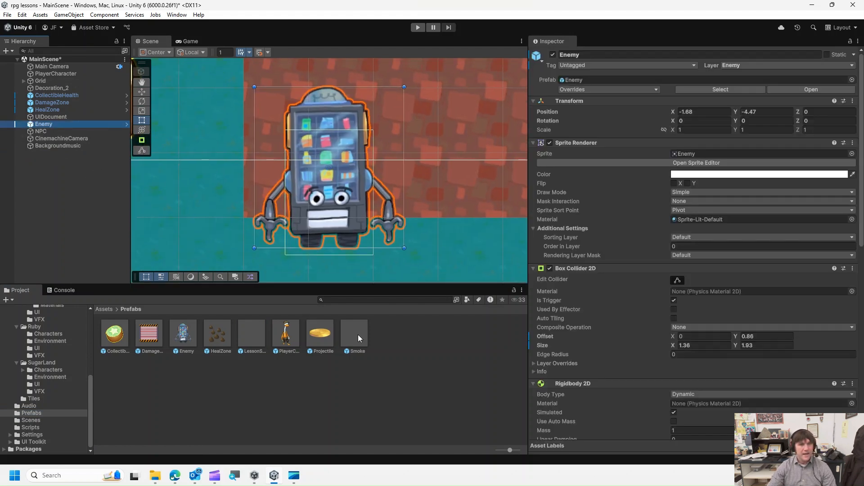
{"action": "left_click_drag", "start_coordinate": [243, 337], "coordinate": [88, 125]}
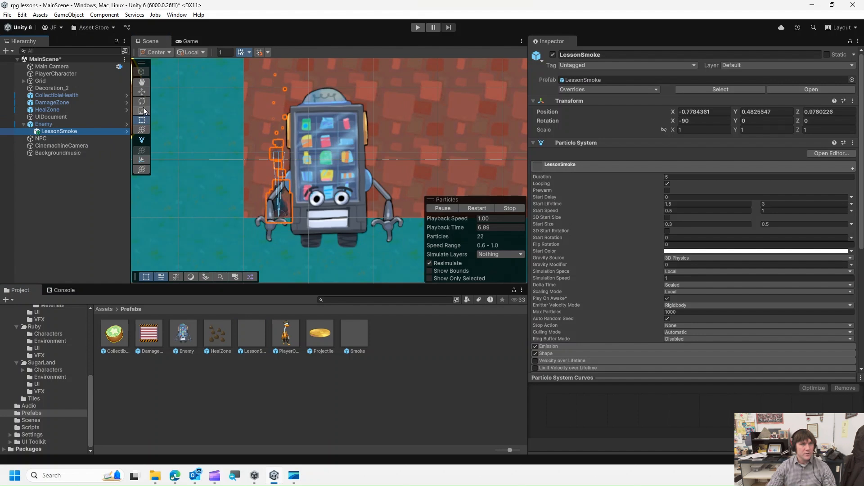
- Move the smoke emitter up to the Enemy's top and set its Z position to 1
{"action": "left_click", "coordinate": [141, 91]}
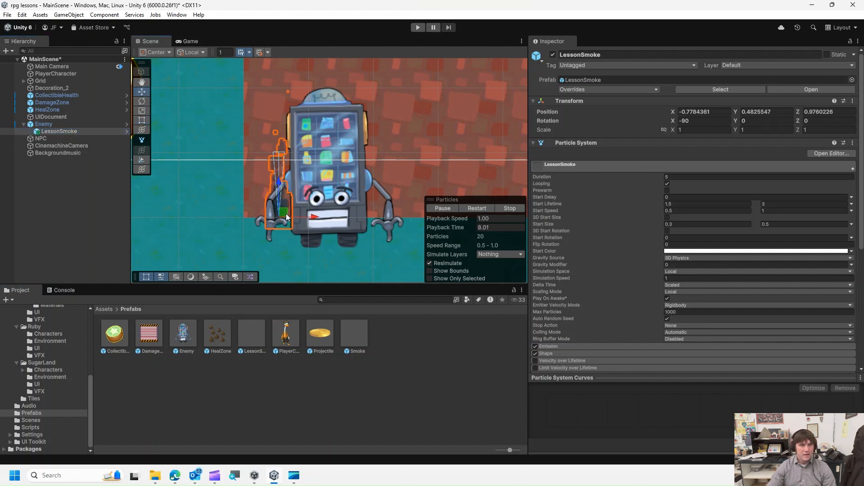
{"action": "left_click_drag", "start_coordinate": [287, 216], "coordinate": [333, 129]}
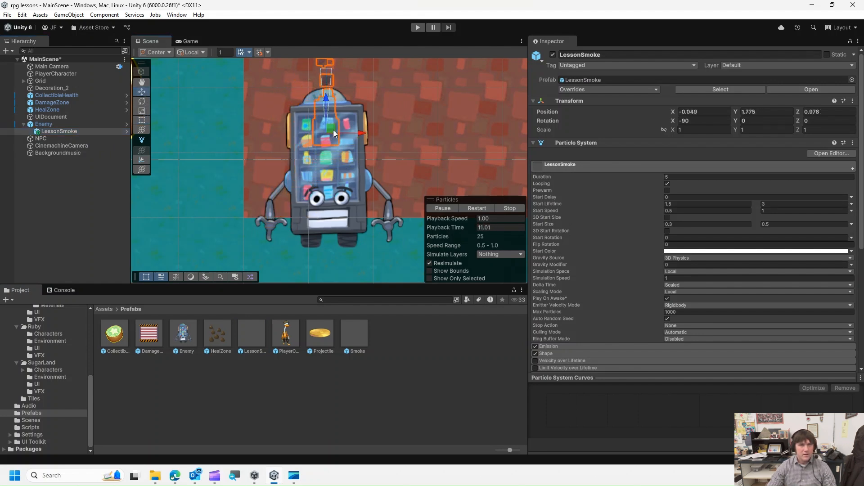
{"action": "left_click", "coordinate": [809, 112]}
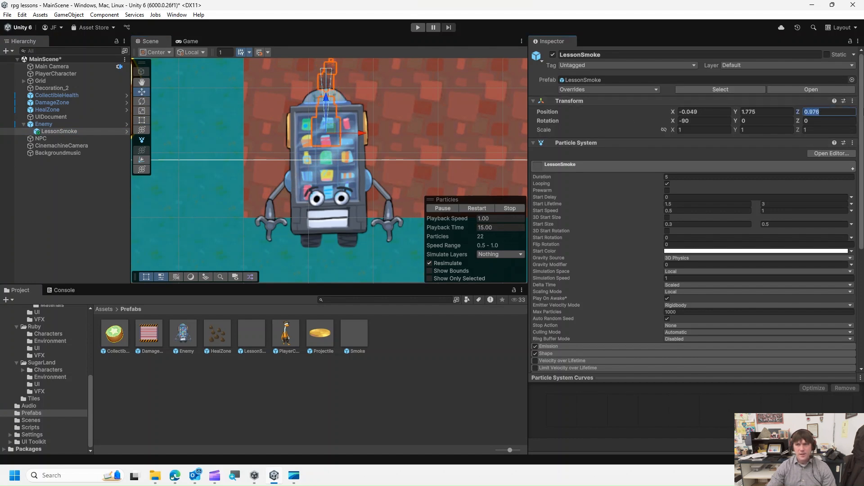
{"action": "type", "text": "1"}
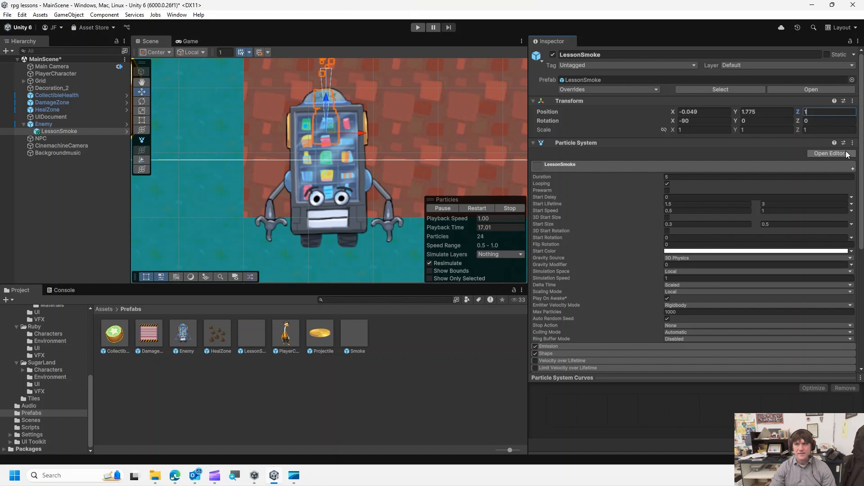
- Nudge the smoke emitter slightly upward above the Enemy and test the scene in Play mode
{"action": "scroll", "coordinate": [370, 202], "scroll_direction": "down", "scroll_amount": 2}
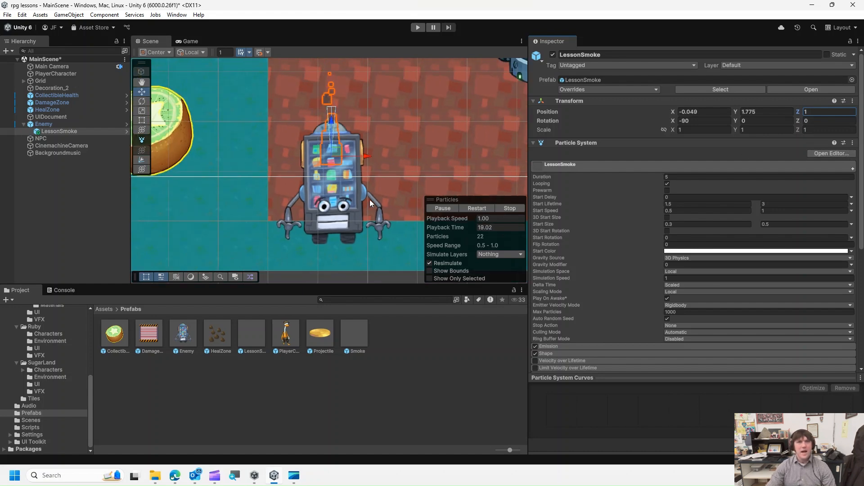
{"action": "scroll", "coordinate": [370, 198], "scroll_direction": "down", "scroll_amount": 1}
{"action": "scroll", "coordinate": [406, 150], "scroll_direction": "down", "scroll_amount": 1}
{"action": "scroll", "coordinate": [409, 182], "scroll_direction": "down", "scroll_amount": 2}
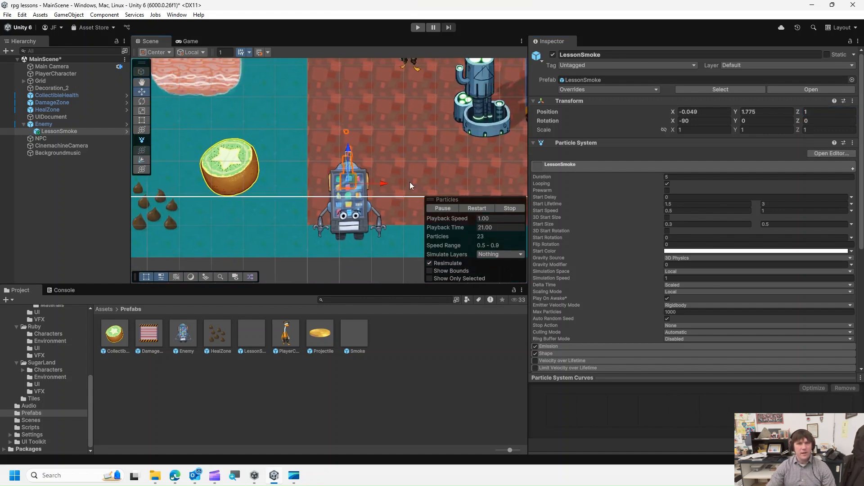
{"action": "left_click_drag", "start_coordinate": [351, 180], "coordinate": [351, 176]}
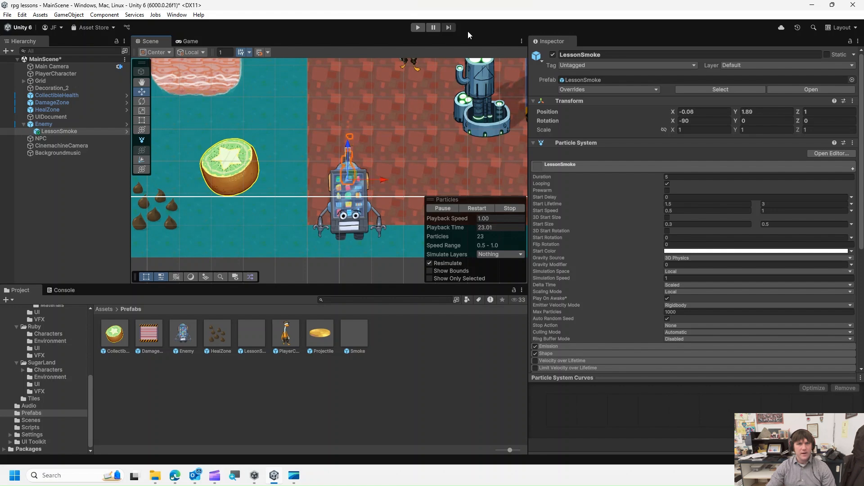
{"action": "left_click", "coordinate": [417, 27]}
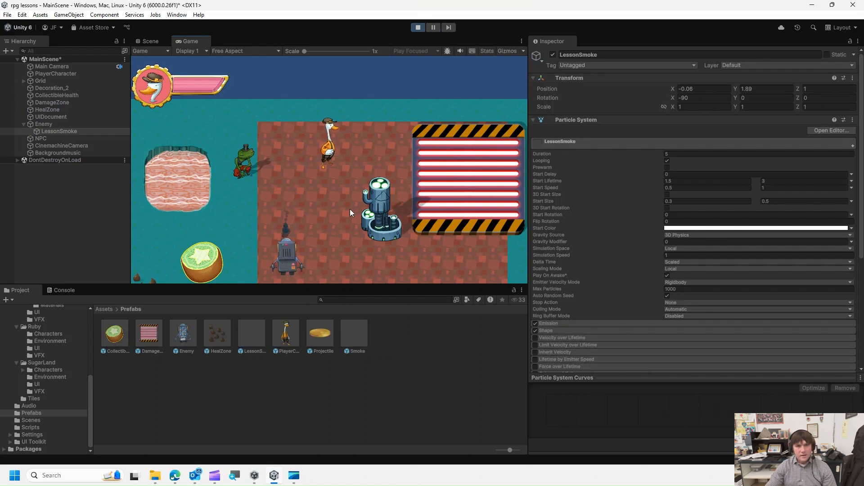
{"action": "left_click", "coordinate": [418, 27]}
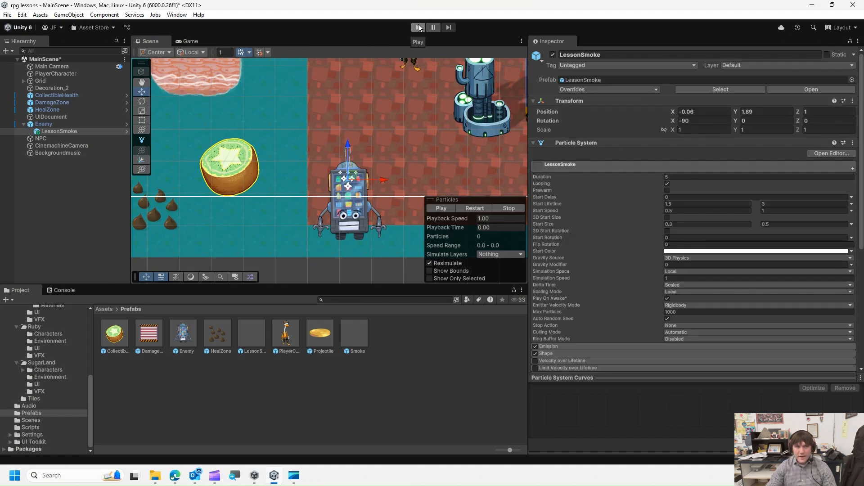
- Set the LessonSmoke Renderer's Order in Layer to 1 and play-test the scene
{"action": "left_click", "coordinate": [85, 131]}
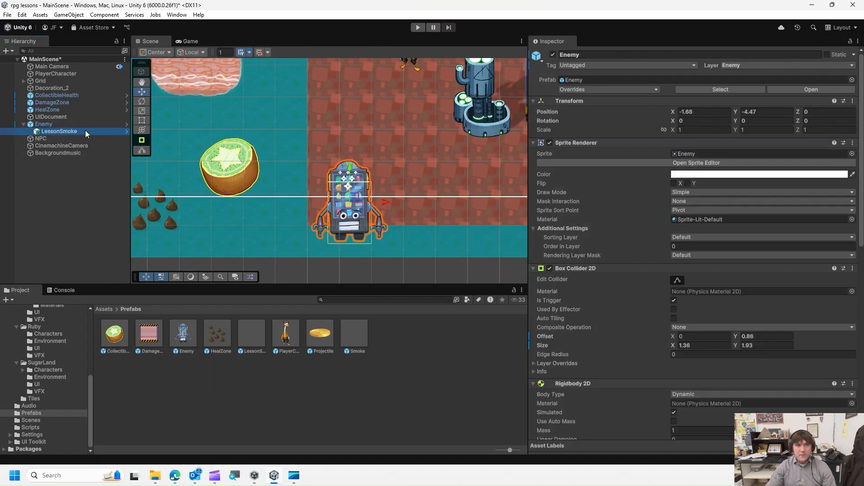
{"action": "scroll", "coordinate": [646, 283], "scroll_direction": "down", "scroll_amount": 10}
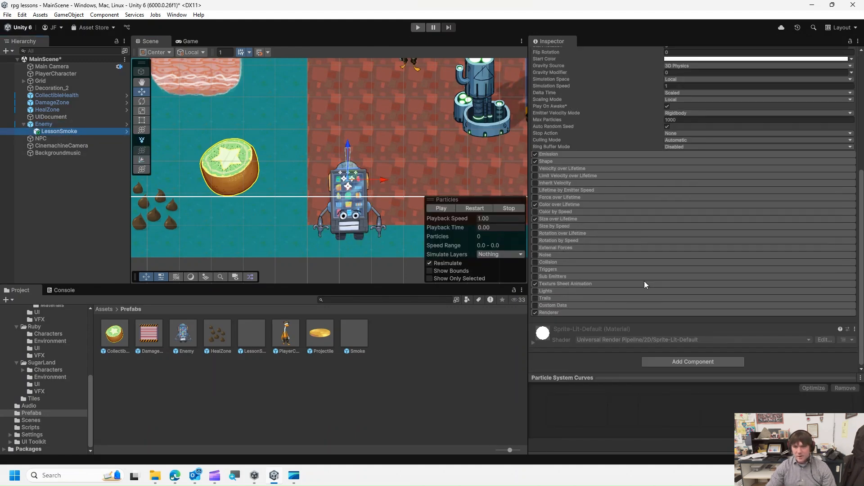
{"action": "left_click", "coordinate": [582, 311]}
{"action": "scroll", "coordinate": [652, 261], "scroll_direction": "down", "scroll_amount": 8}
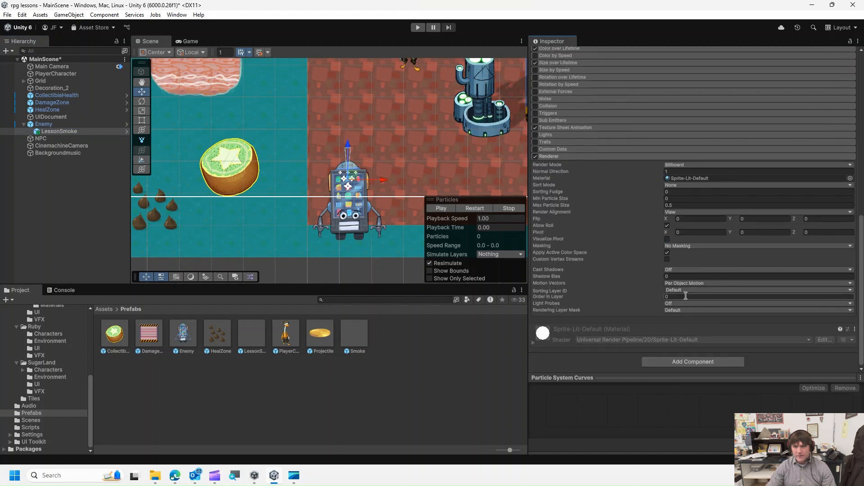
{"action": "left_click", "coordinate": [683, 296]}
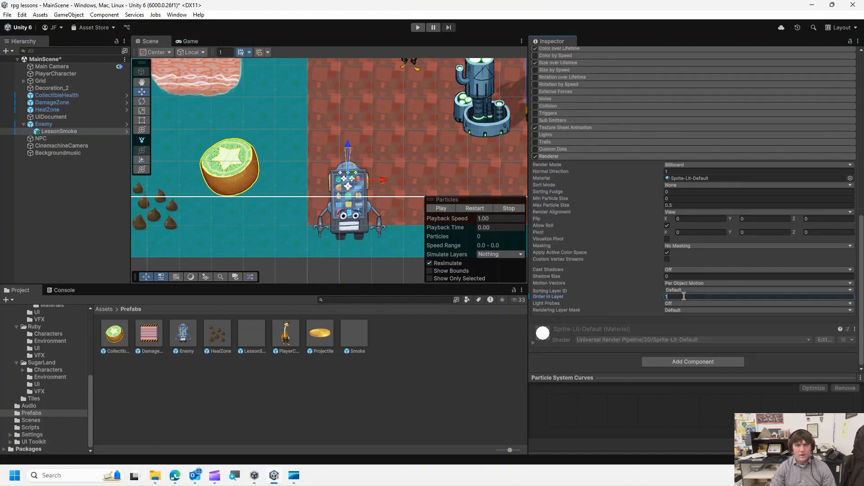
{"action": "left_click", "coordinate": [680, 415]}
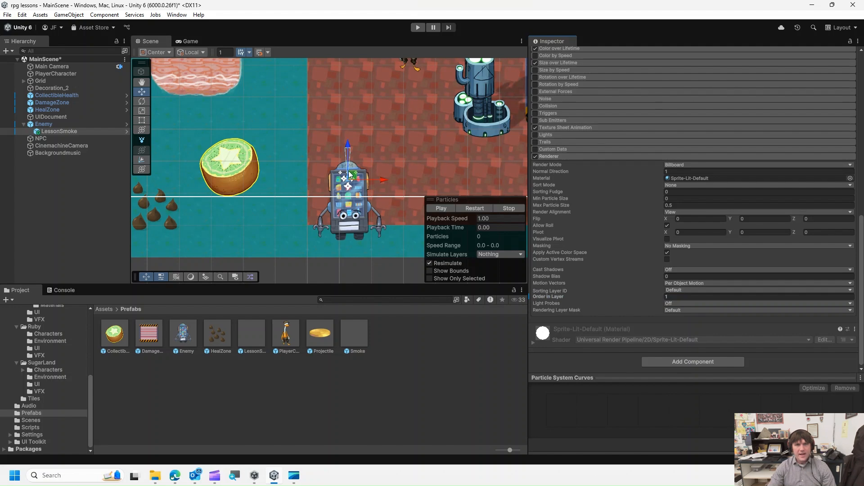
{"action": "left_click", "coordinate": [422, 27]}
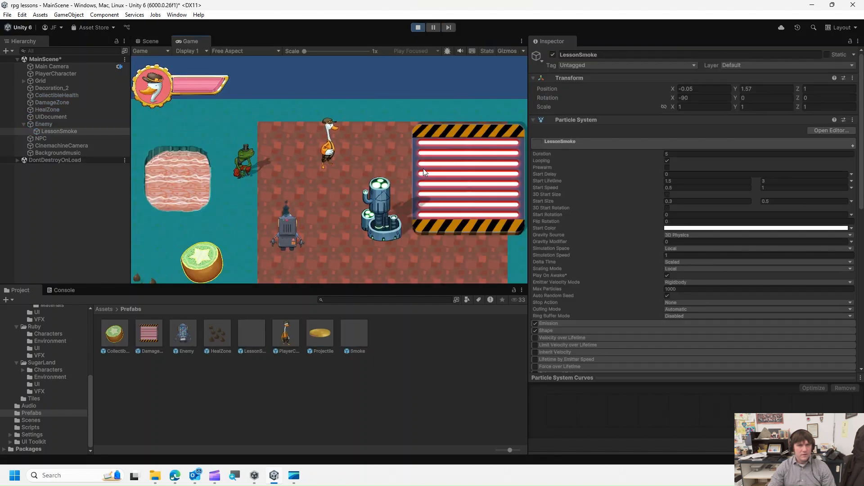
{"action": "left_click", "coordinate": [418, 28]}
- Set the LessonSmoke Renderer's Sorting Fudge to 1
{"action": "scroll", "coordinate": [623, 288], "scroll_direction": "down", "scroll_amount": 5}
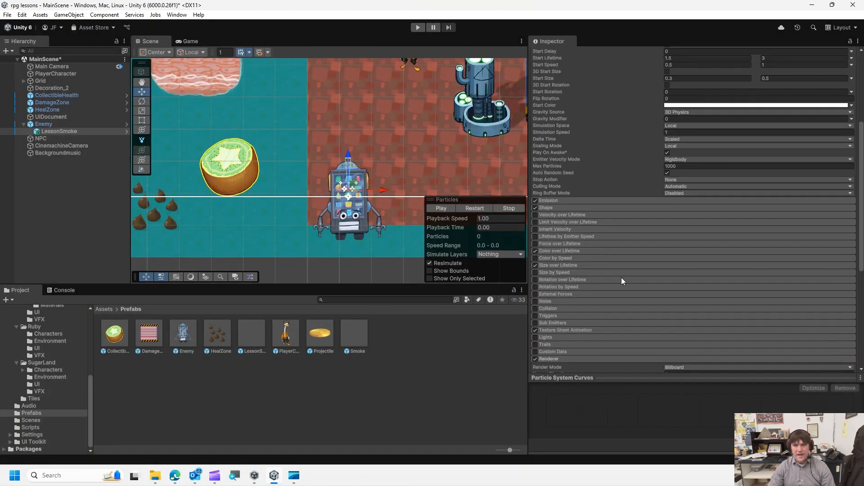
{"action": "scroll", "coordinate": [621, 277], "scroll_direction": "down", "scroll_amount": 8}
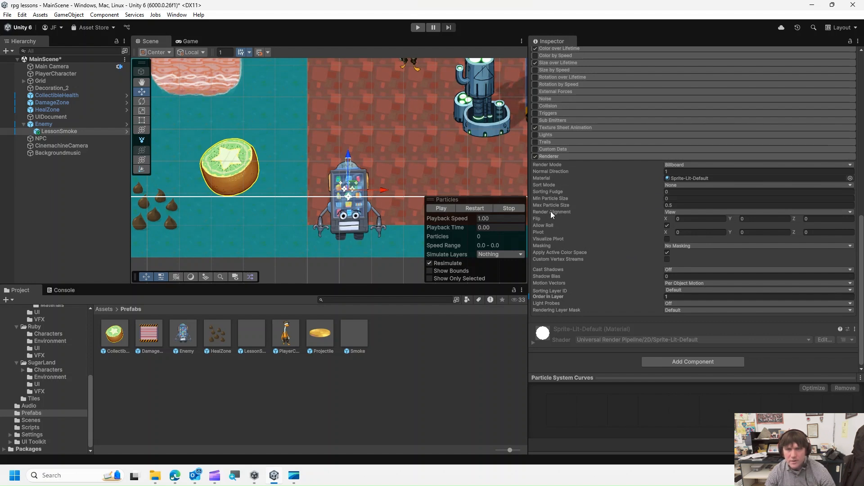
{"action": "left_click", "coordinate": [679, 191]}
{"action": "type", "text": "1"}
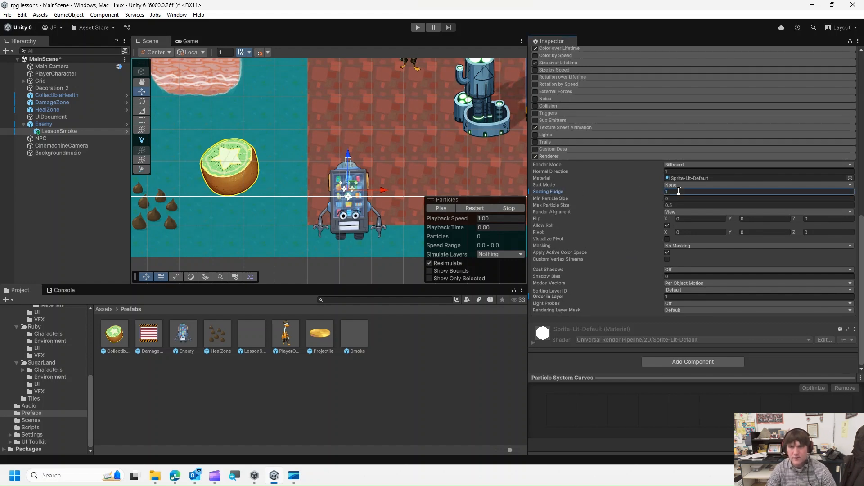
- Select the Enemy and play-test the scene to check the smoke effect
{"action": "left_click", "coordinate": [43, 125]}
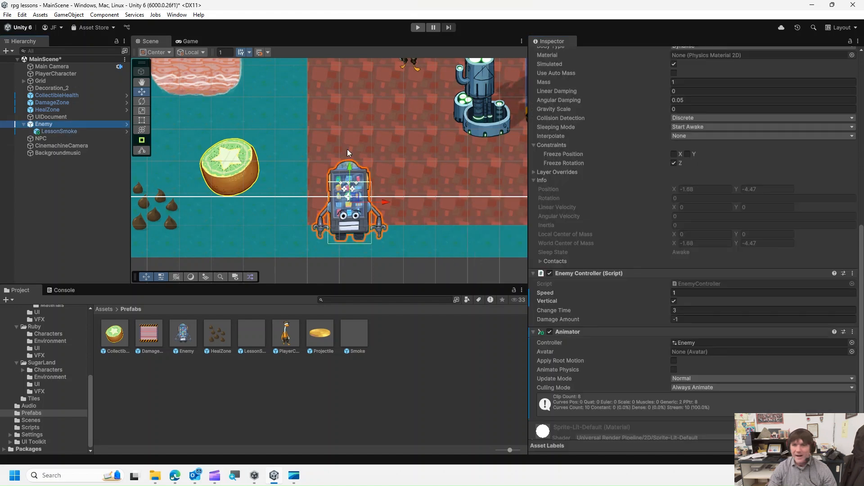
{"action": "scroll", "coordinate": [665, 224], "scroll_direction": "up", "scroll_amount": 10}
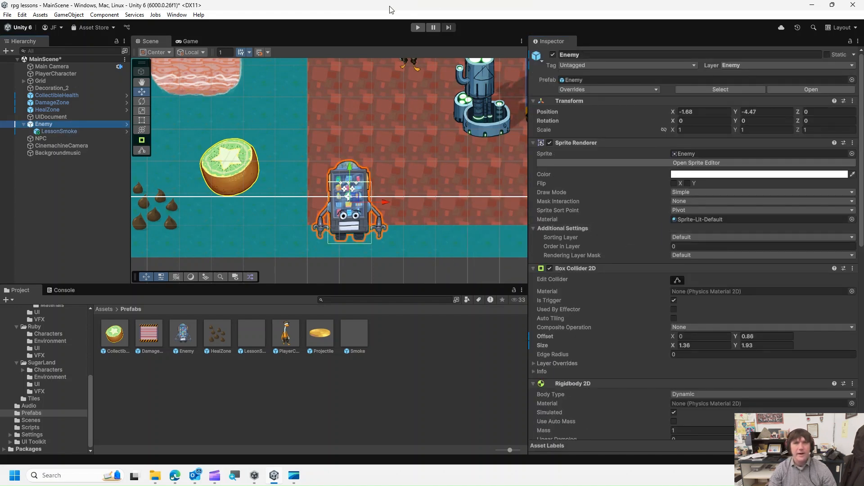
{"action": "left_click", "coordinate": [418, 27]}
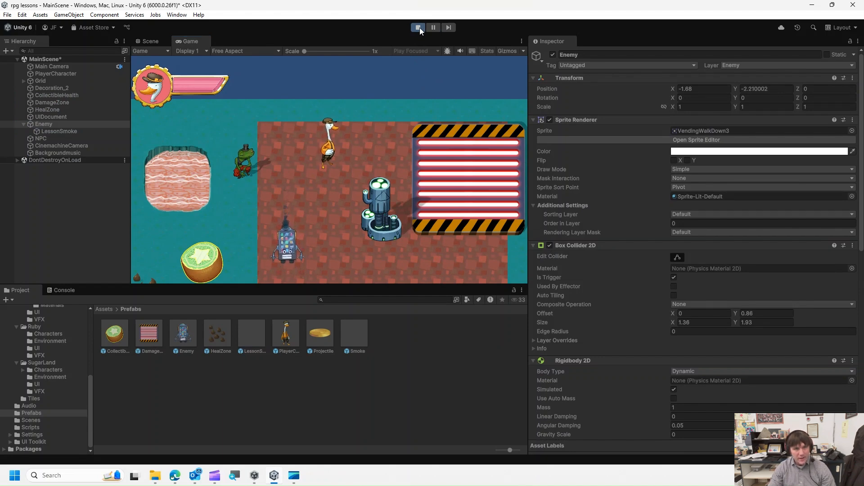
{"action": "left_click", "coordinate": [418, 27]}
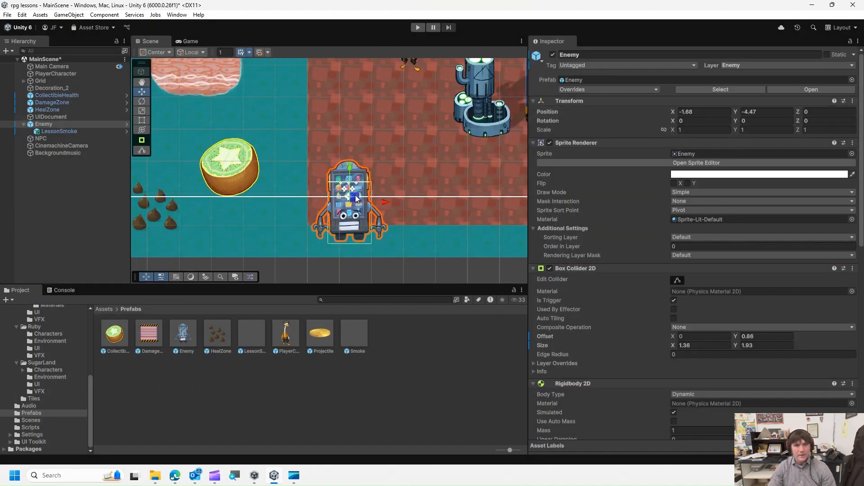
- Shift the Enemy slightly left and nudge the LessonSmoke emitter to about Y 1.85
{"action": "left_click_drag", "start_coordinate": [355, 198], "coordinate": [314, 179]}
{"action": "left_click", "coordinate": [44, 124]}
{"action": "left_click", "coordinate": [72, 131]}
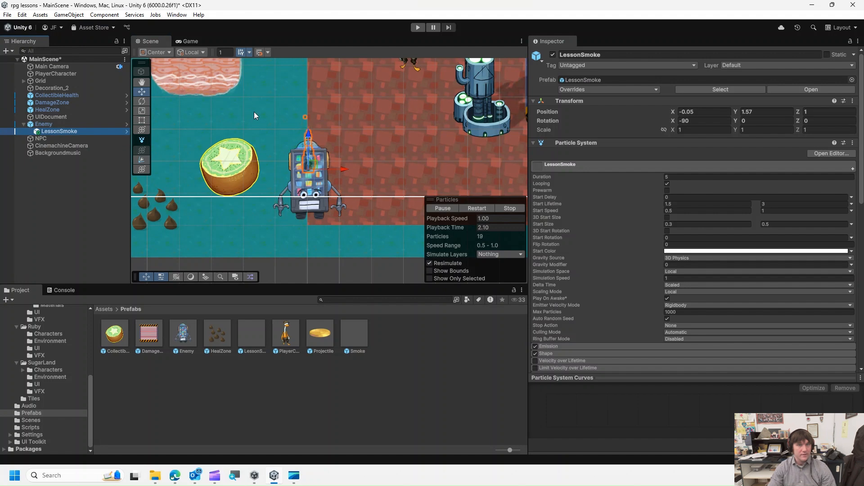
{"action": "mouse_move", "coordinate": [302, 156]}
{"action": "left_mouse_down"}
{"action": "mouse_move", "coordinate": [350, 173]}
{"action": "mouse_move", "coordinate": [317, 184]}
{"action": "mouse_move", "coordinate": [314, 149]}
{"action": "mouse_move", "coordinate": [310, 164]}
{"action": "left_mouse_up"}
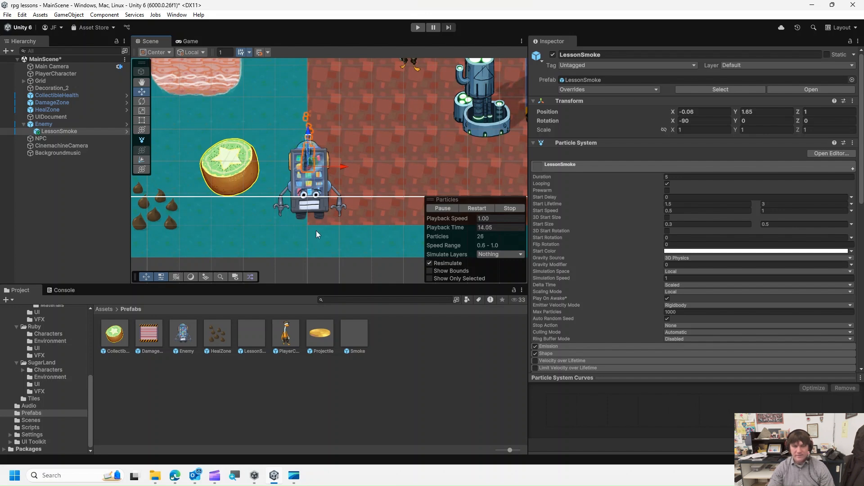
{"action": "mouse_move", "coordinate": [218, 480]}
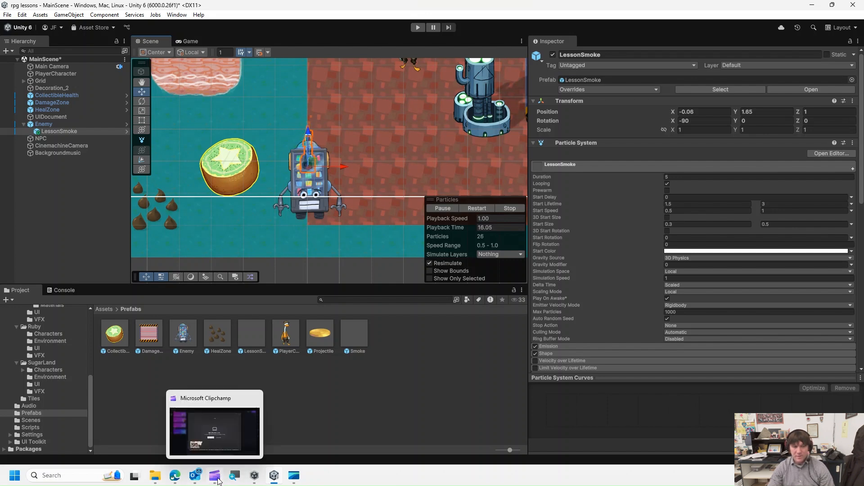